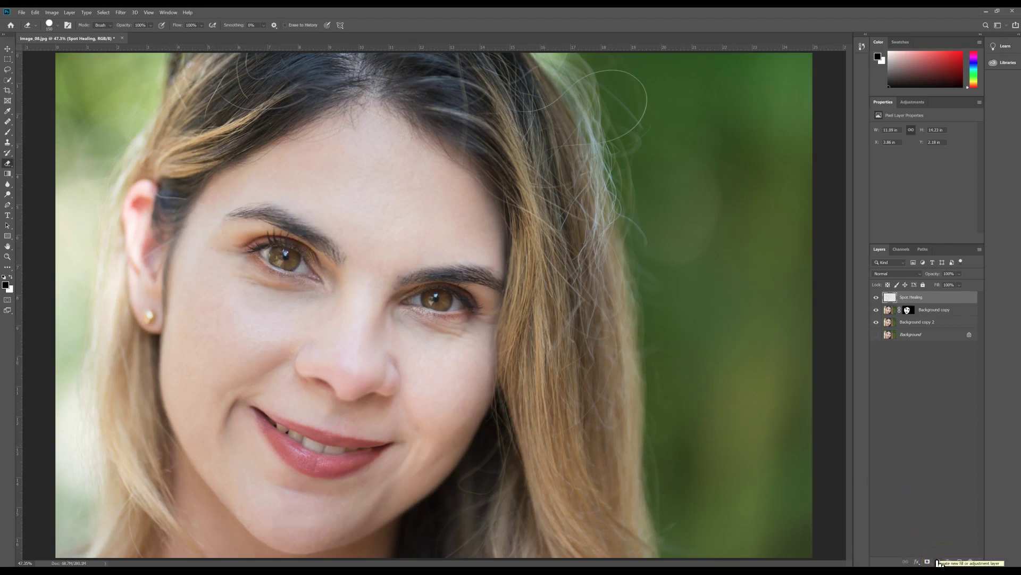
Add a Hue/Saturation adjustment layer above Spot Healing with hue +159 and saturation about -48
click(939, 562)
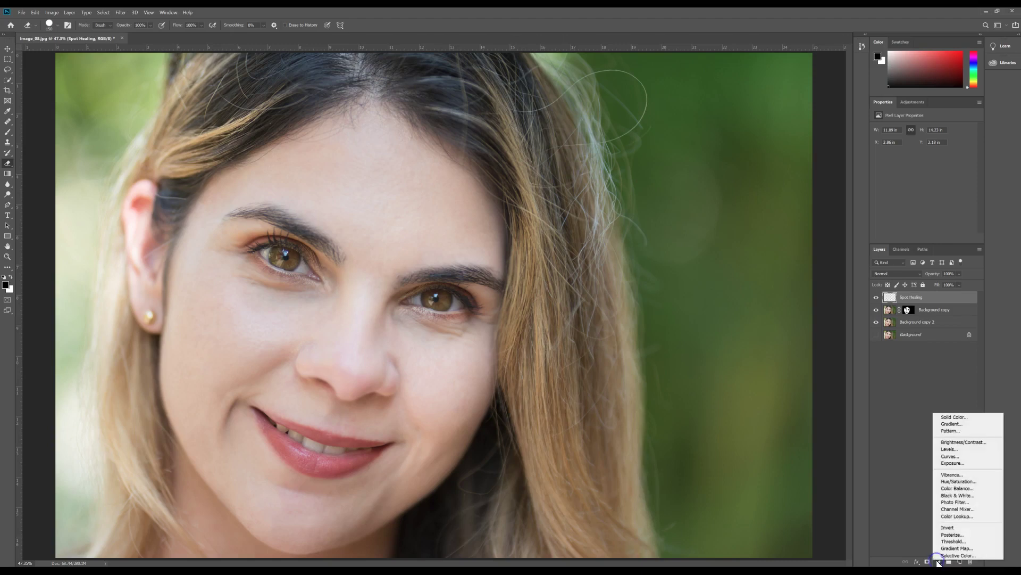
click(956, 481)
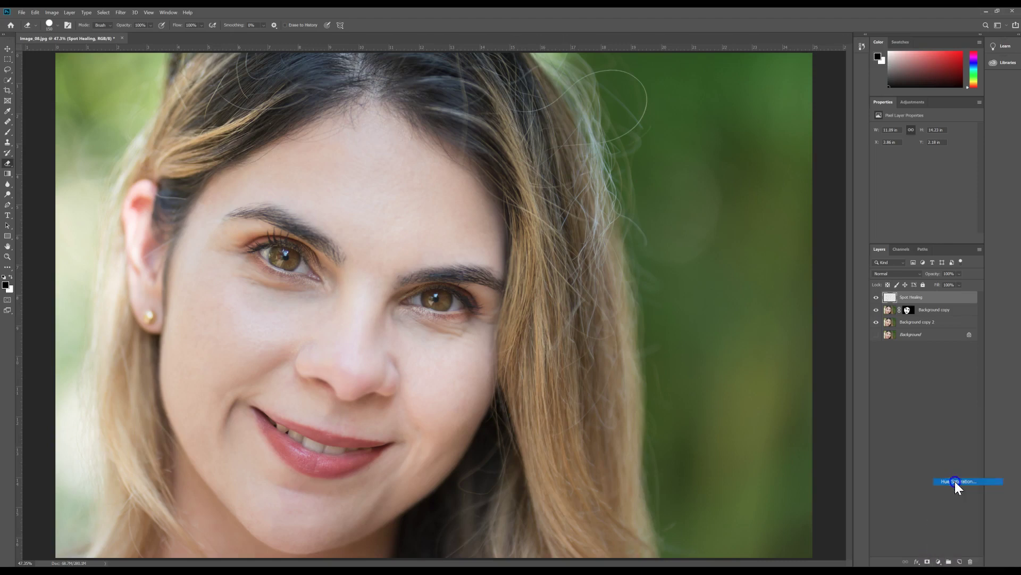
click(914, 240)
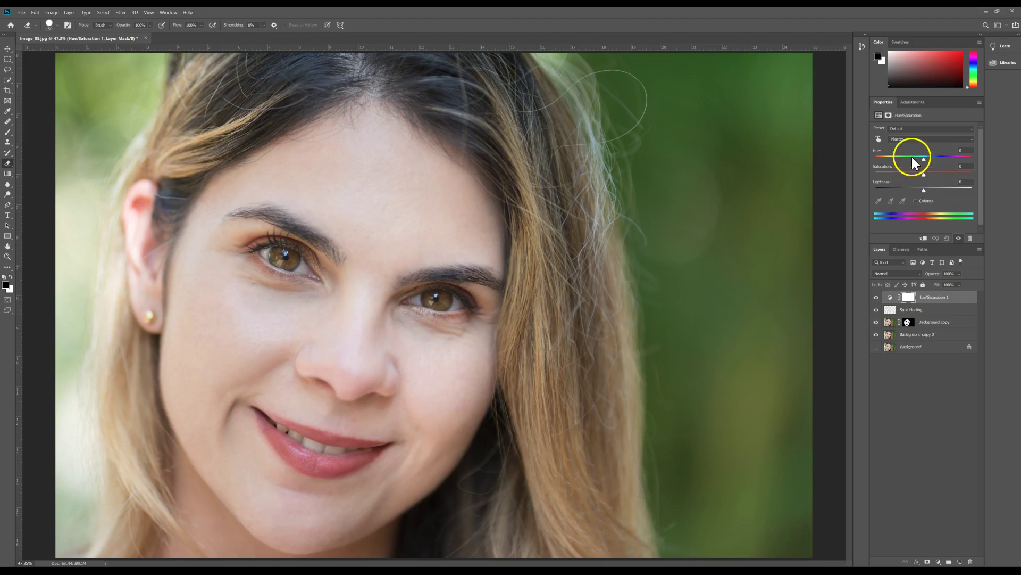
drag(924, 159, 945, 162)
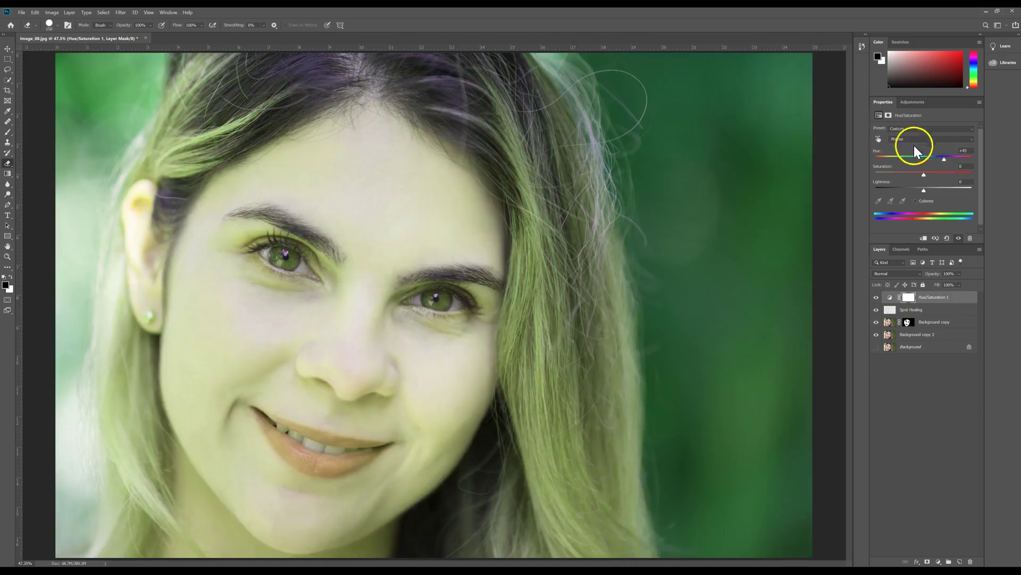
drag(943, 159, 915, 178)
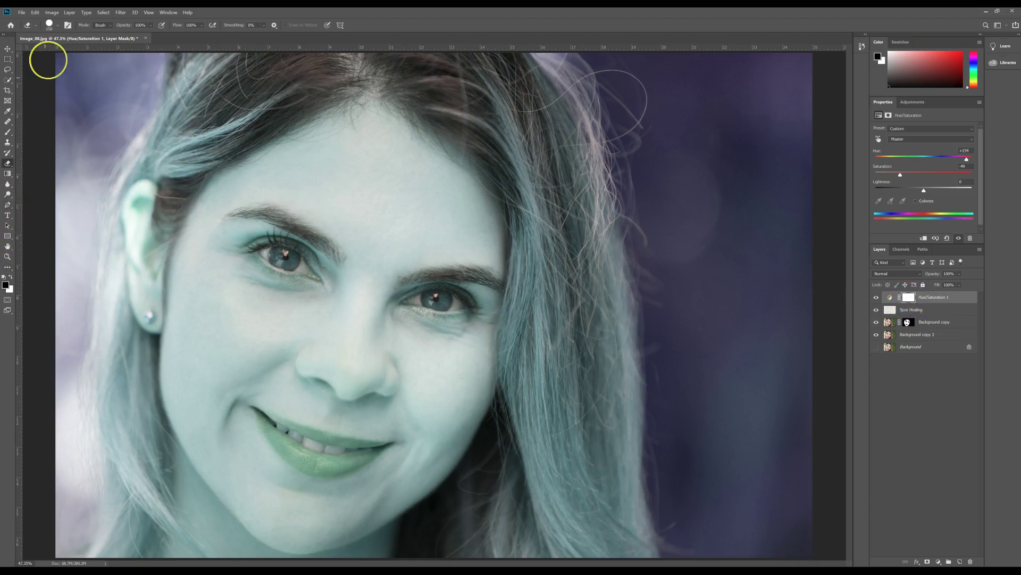
Fill the first Hue/Saturation layer's mask with black in Normal mode at 100% opacity
click(35, 12)
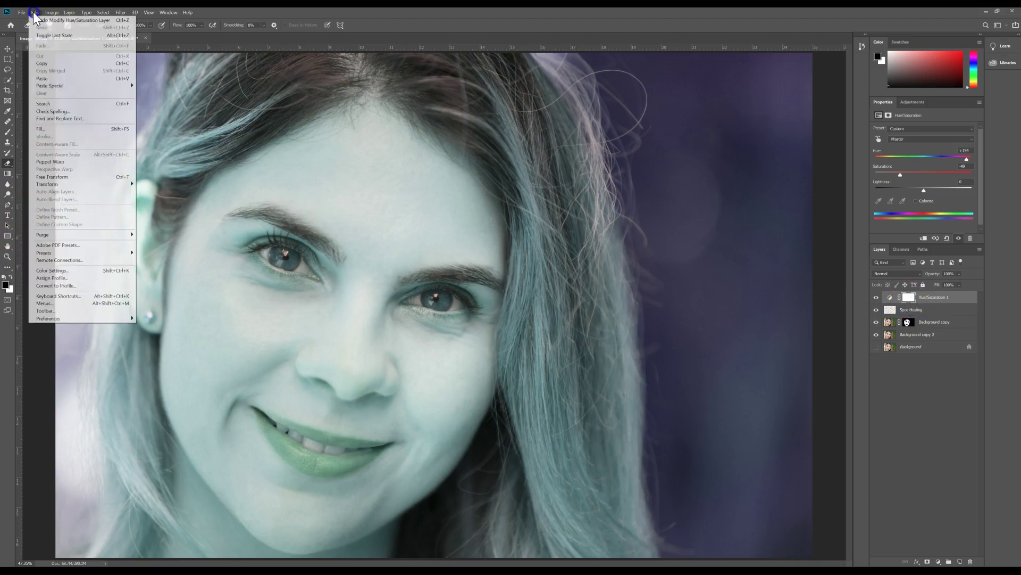
click(38, 128)
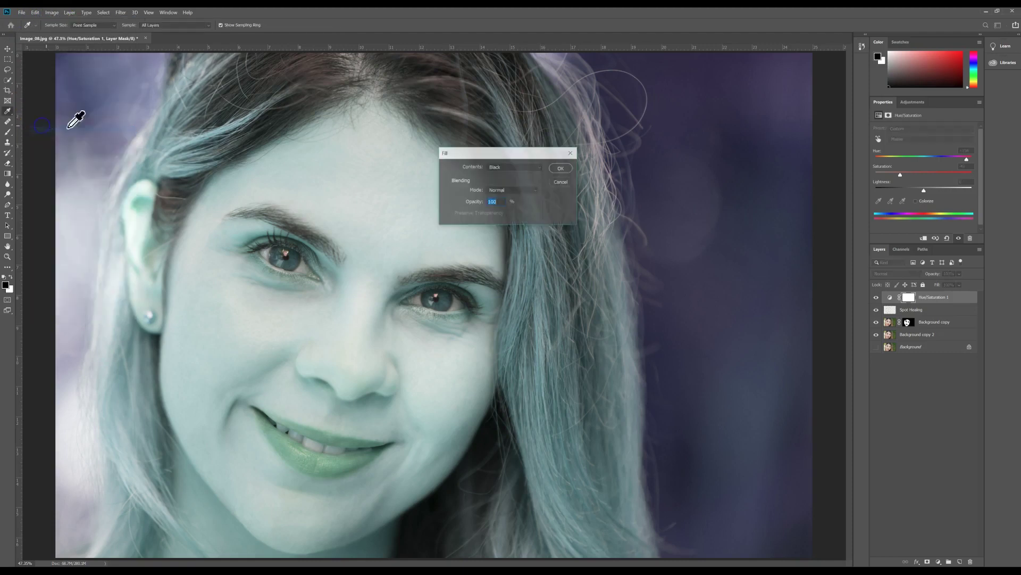
click(561, 169)
key(e)
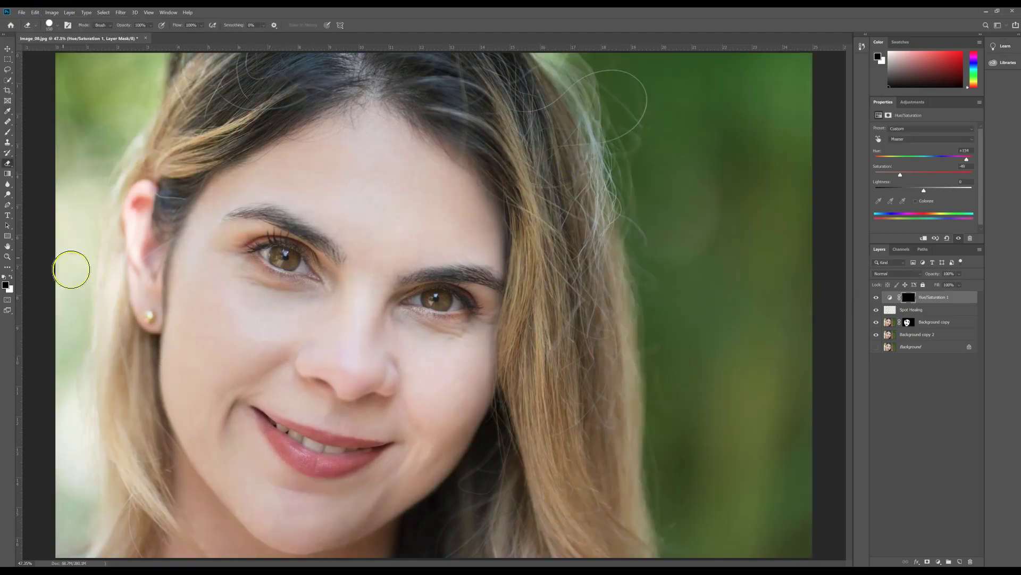
Brush white on the Hue/Saturation 1 mask over the whole iris of the eye nearer the visible ear
click(8, 131)
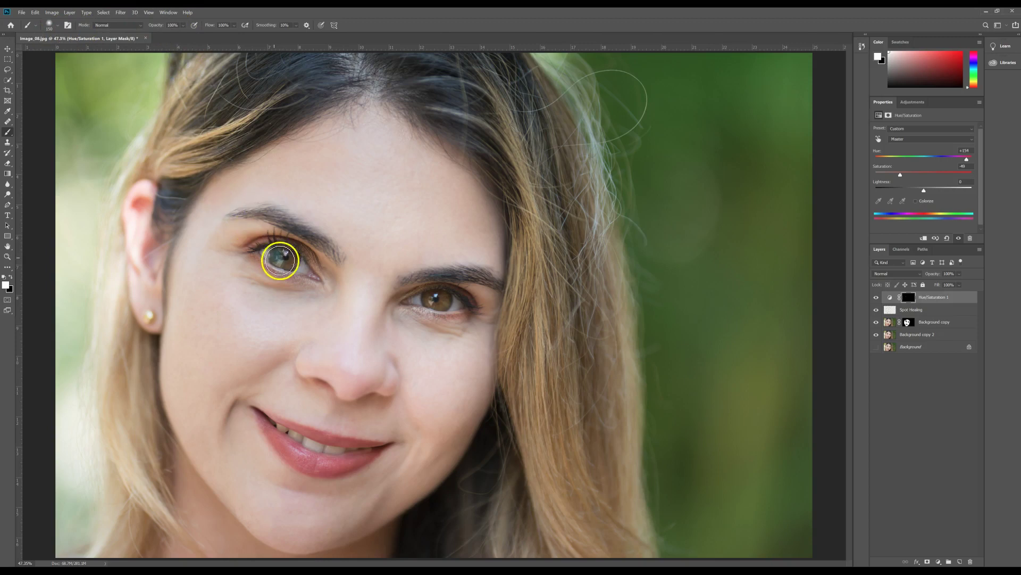
drag(283, 256, 289, 258)
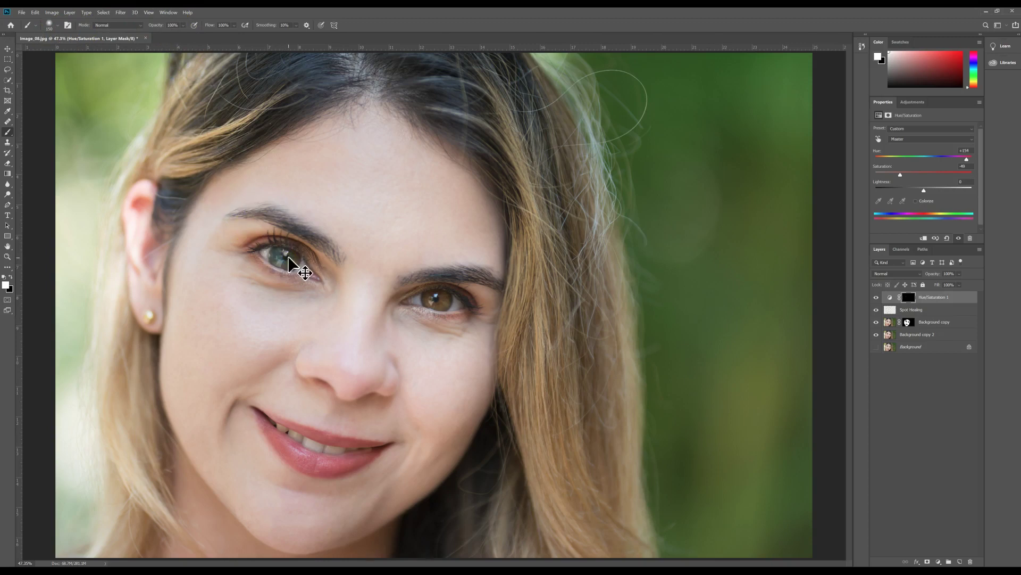
key(ctrl+plus)
key(ctrl+plus)
key(ctrl+plus)
key(ctrl+plus)
drag(284, 258, 552, 369)
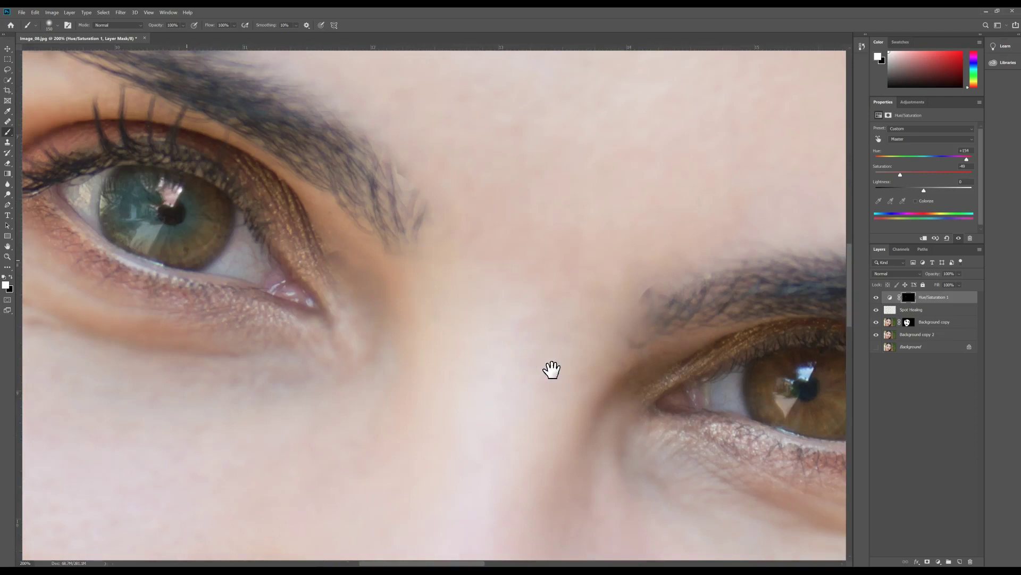
mouse_move(290, 273)
mouse_down()
mouse_move(216, 215)
mouse_move(171, 208)
mouse_move(203, 225)
mouse_move(172, 239)
mouse_move(133, 224)
mouse_move(132, 199)
mouse_move(122, 209)
mouse_move(128, 226)
mouse_move(180, 242)
mouse_up()
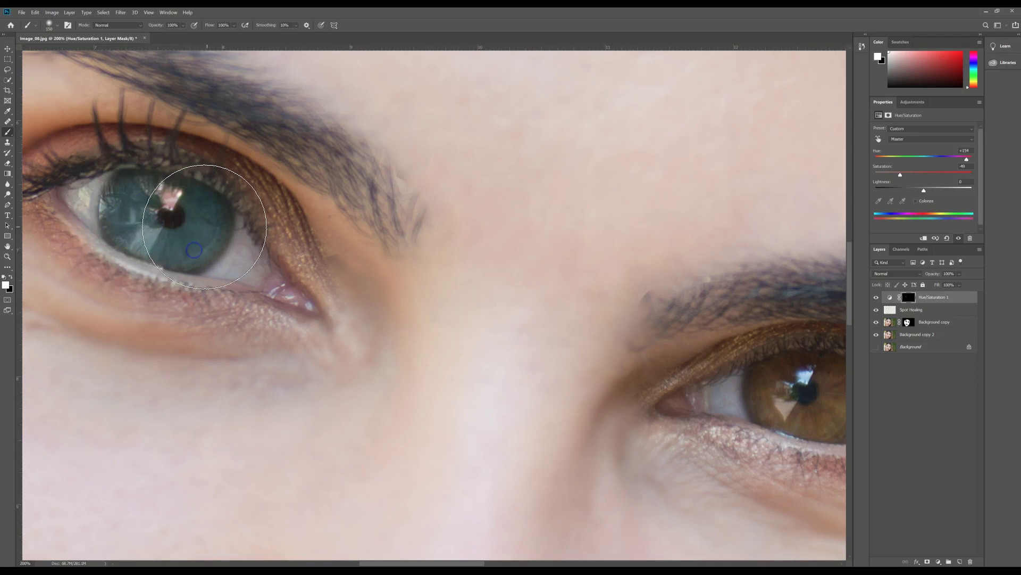
Brush white on the same mask over the iris of the other eye, next to the loose hair
mouse_move(347, 303)
mouse_down()
mouse_move(7, 200)
mouse_move(18, 209)
mouse_up()
mouse_move(373, 283)
mouse_down()
mouse_move(411, 282)
mouse_move(416, 297)
mouse_move(464, 302)
mouse_move(477, 281)
mouse_move(395, 276)
mouse_move(417, 298)
mouse_move(467, 311)
mouse_up()
click(485, 286)
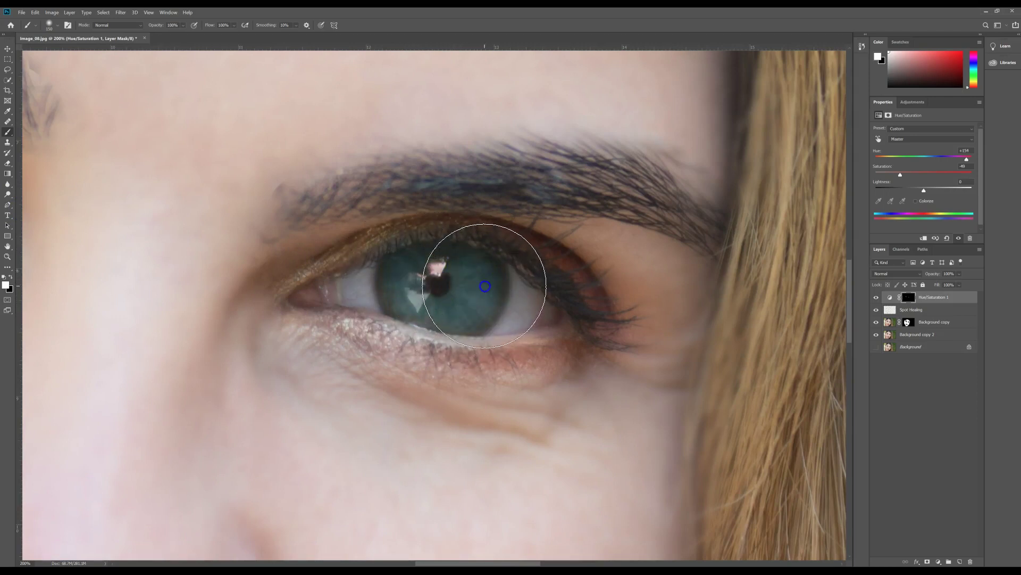
key(ctrl+minus)
key(ctrl+0)
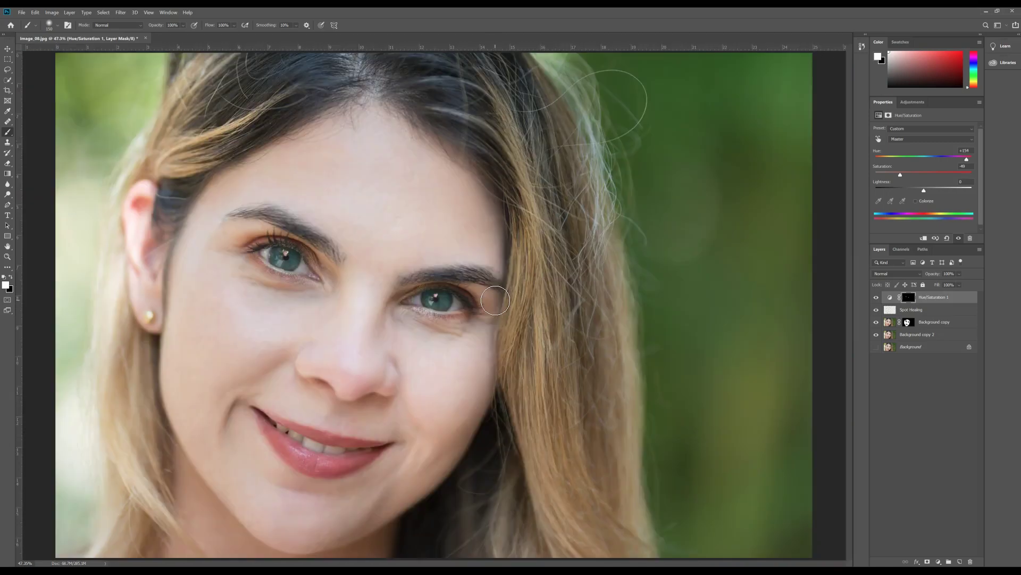
Readjust the hue and saturation of Hue/Saturation 1 so the irises turn grey-blue, and reselect its mask
click(876, 297)
click(889, 298)
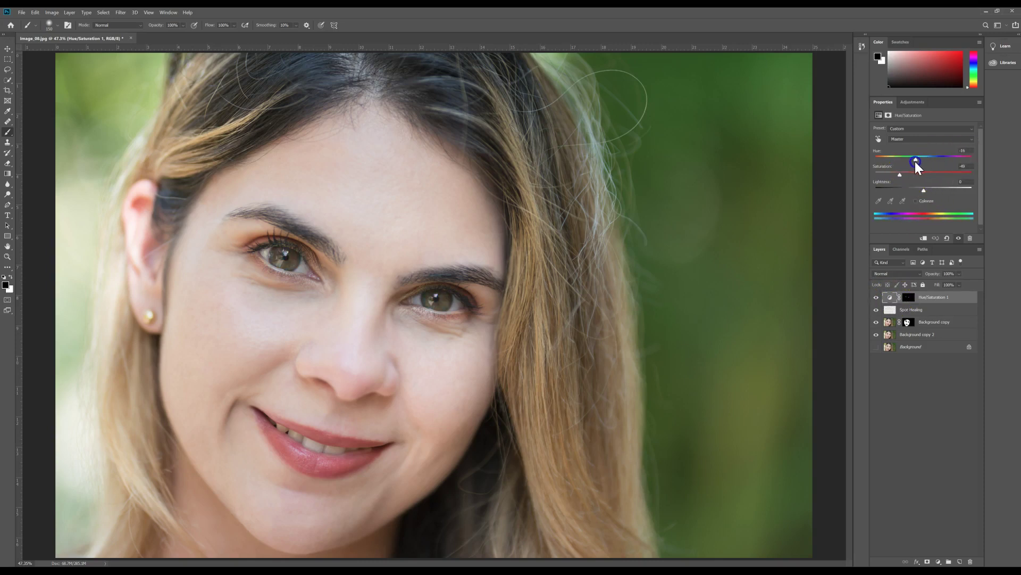
drag(926, 165, 872, 166)
drag(898, 176, 897, 176)
click(908, 297)
key(x)
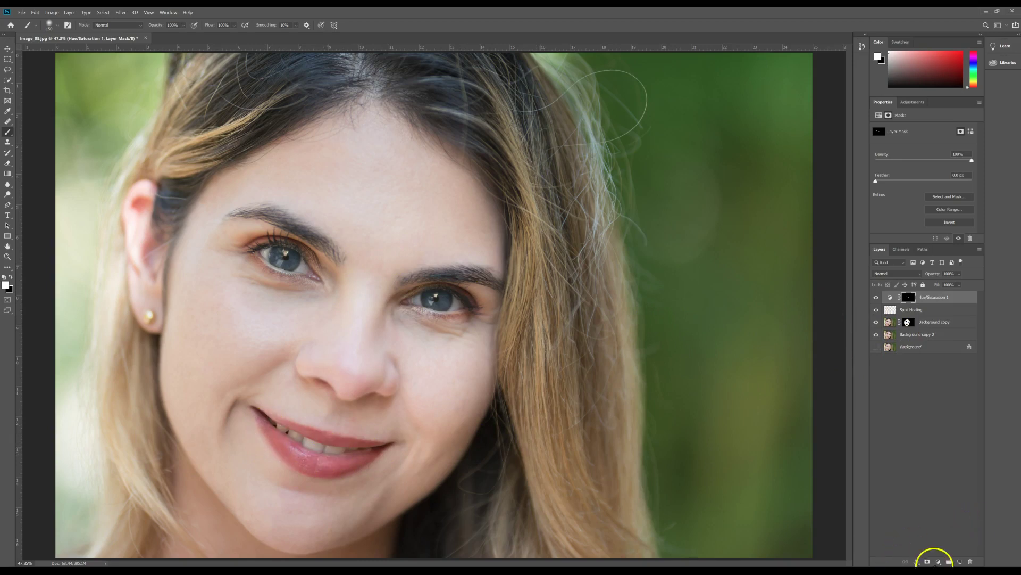
Add a second Hue/Saturation adjustment layer on top and raise its saturation to about +38
click(938, 561)
click(949, 487)
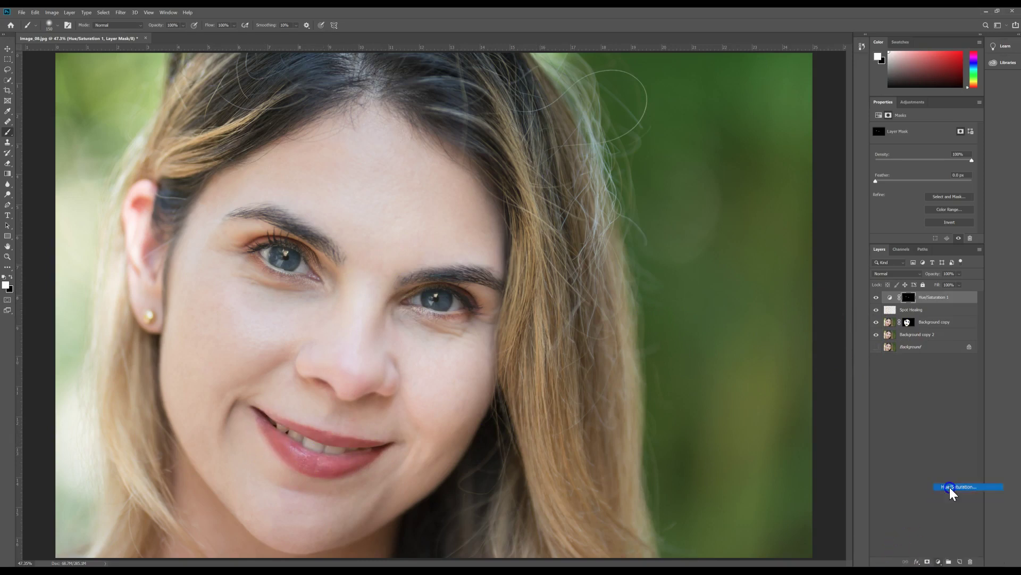
drag(925, 175, 927, 174)
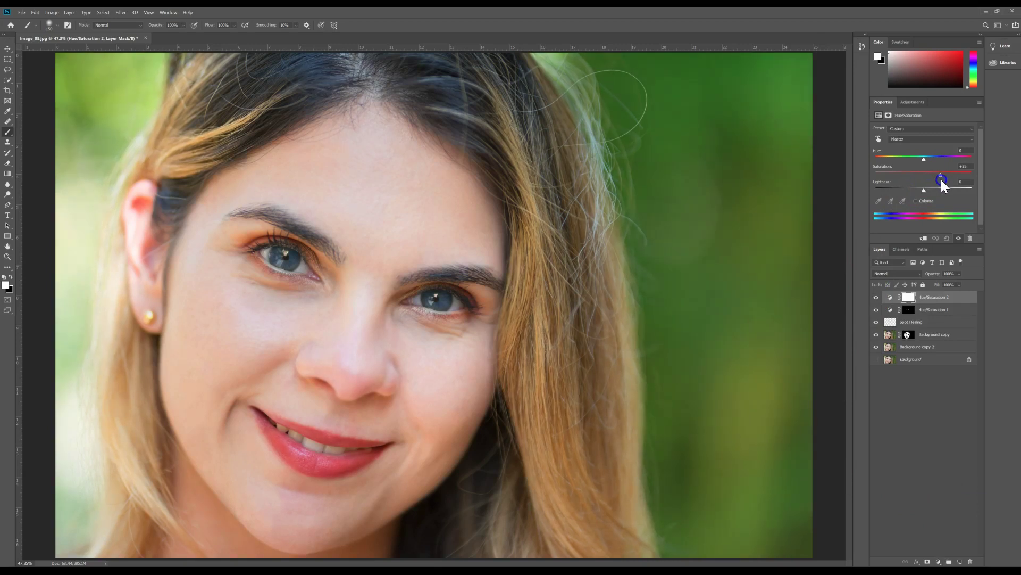
Fill the Hue/Saturation 2 layer mask with black and return to the Brush tool
click(906, 298)
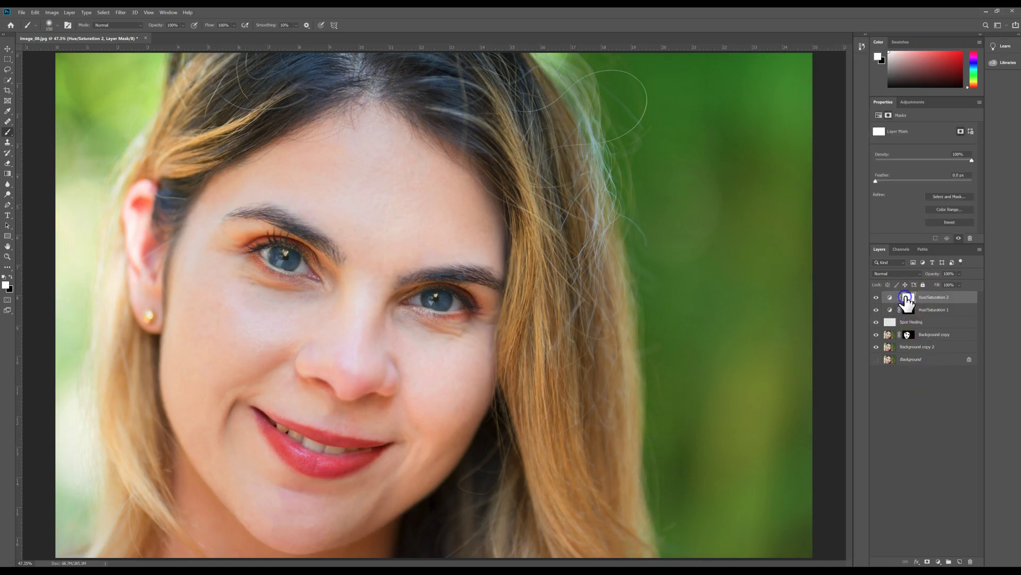
click(35, 12)
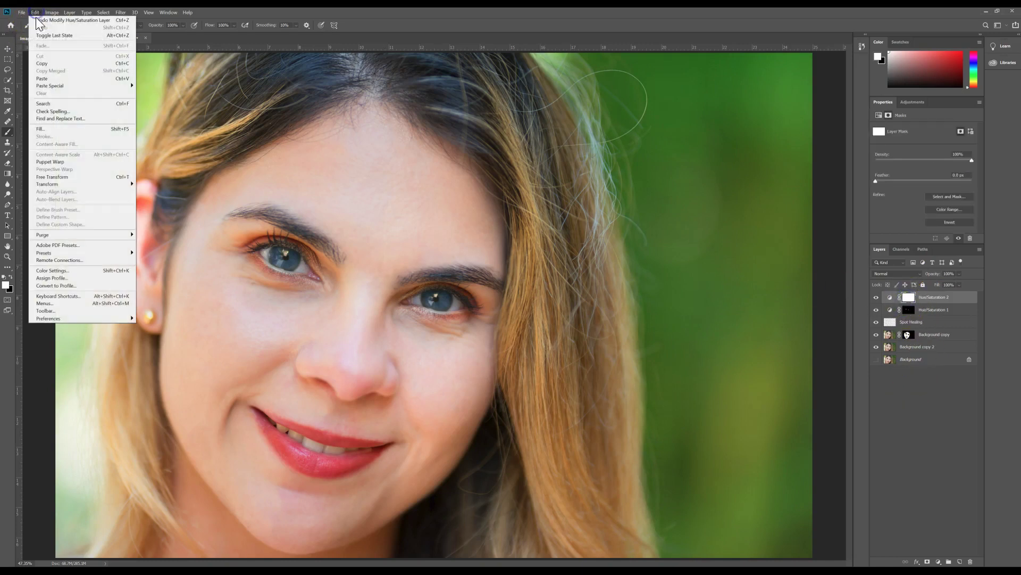
click(41, 129)
click(560, 168)
key(b)
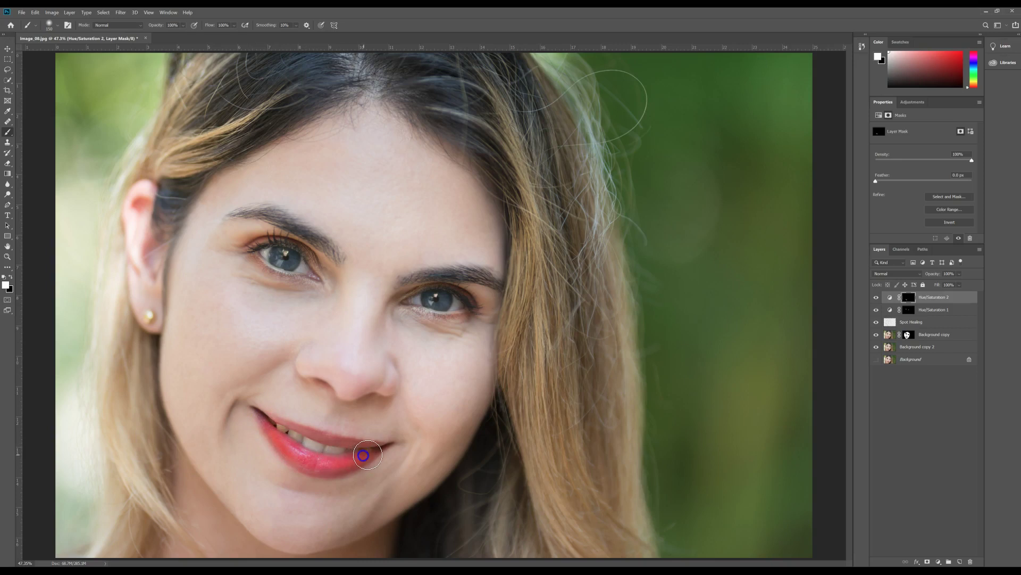
Brush white on the Hue/Saturation 2 mask over the lower lip
mouse_move(369, 454)
mouse_down()
mouse_move(304, 458)
mouse_move(350, 451)
mouse_move(496, 325)
mouse_move(572, 217)
mouse_move(524, 264)
mouse_up()
key(ctrl+plus)
key(ctrl+plus)
key(ctrl+plus)
key(ctrl+plus)
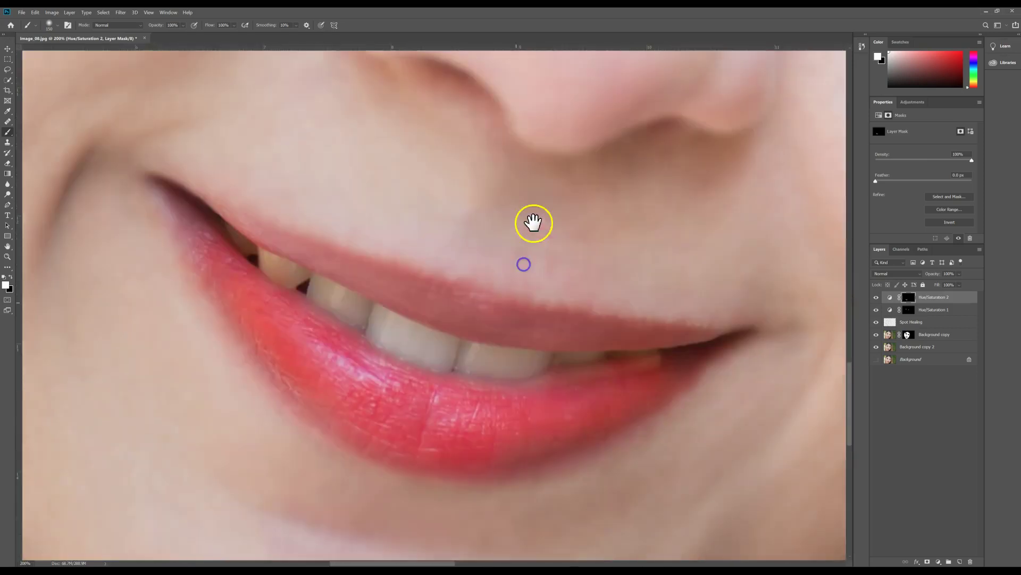
Brush white on the Hue/Saturation 2 mask over the upper lip and the remaining corners of the mouth
mouse_move(367, 418)
mouse_down()
mouse_move(345, 414)
mouse_move(371, 394)
mouse_move(596, 426)
mouse_up()
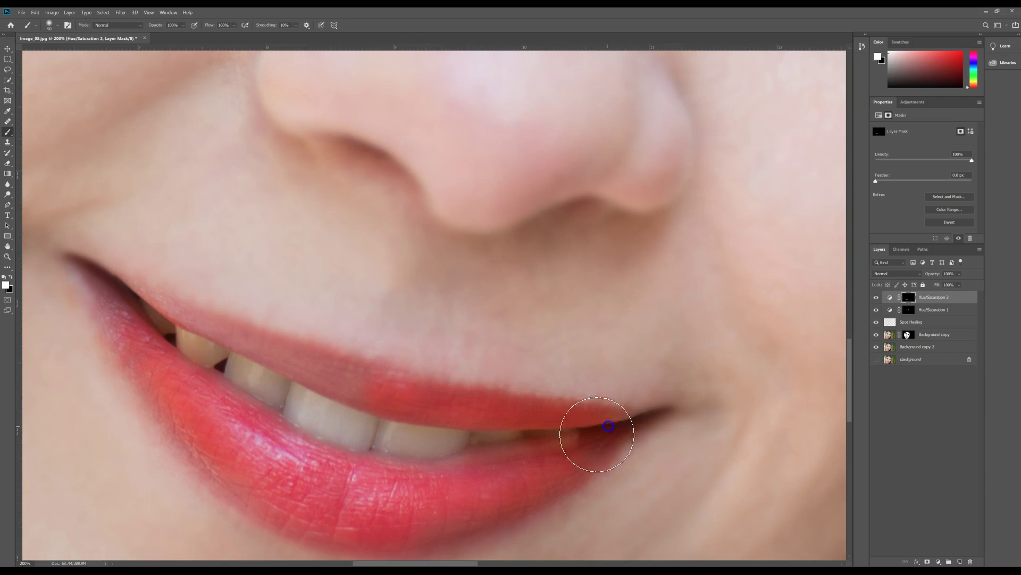
mouse_move(312, 371)
mouse_down()
mouse_move(366, 386)
mouse_move(260, 358)
mouse_move(150, 311)
mouse_move(156, 306)
mouse_move(113, 309)
mouse_move(134, 340)
mouse_up()
drag(444, 466, 551, 464)
click(595, 448)
key(ctrl+0)
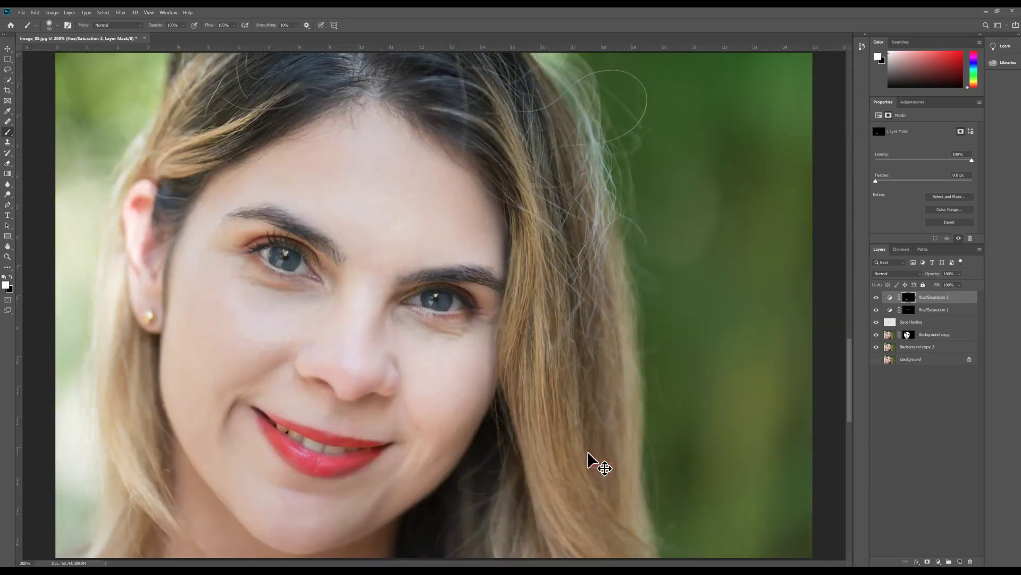
drag(337, 483, 312, 453)
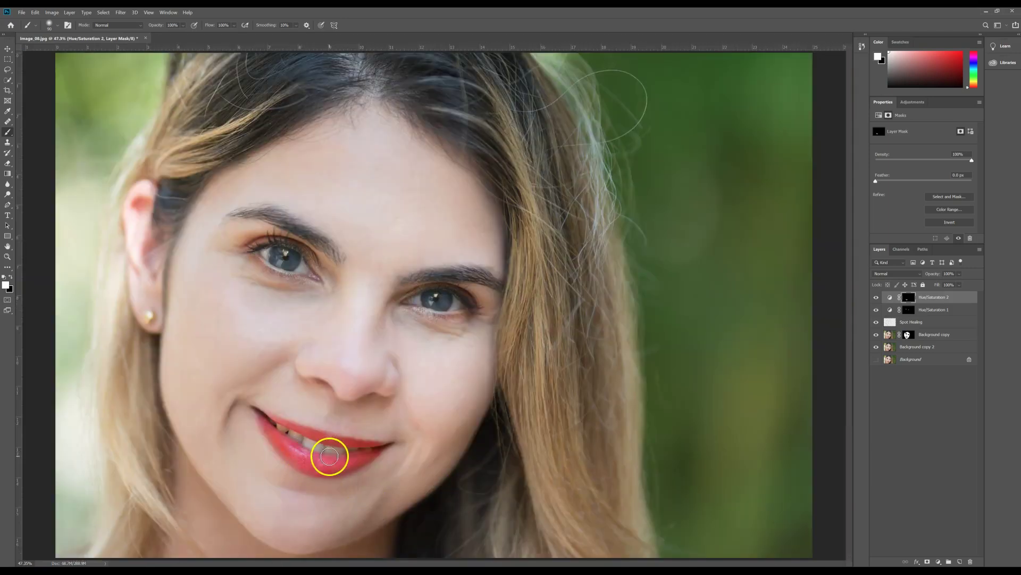
click(333, 459)
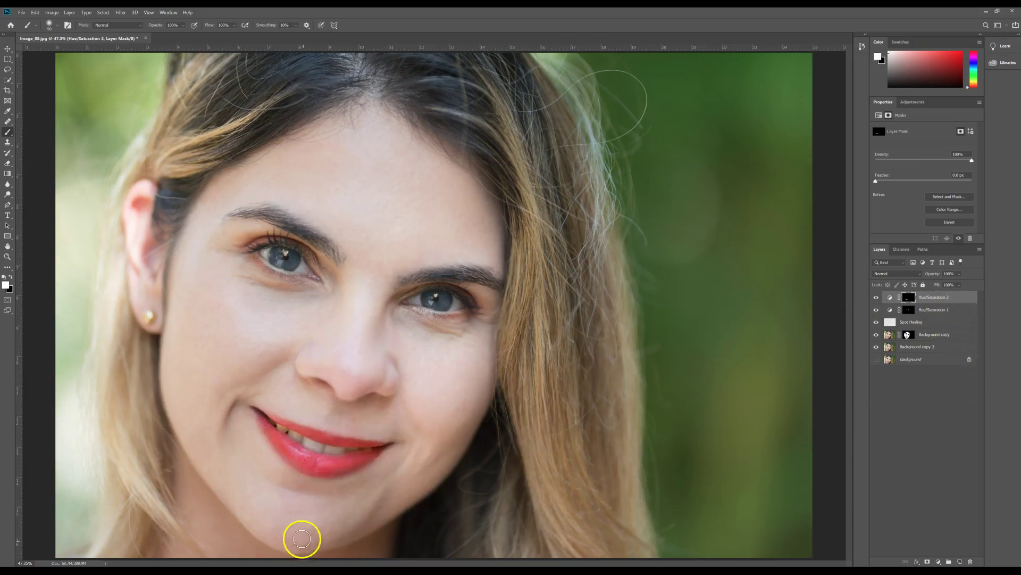
mouse_move(336, 450)
mouse_down()
mouse_move(398, 447)
mouse_move(416, 433)
mouse_move(300, 475)
mouse_move(291, 432)
mouse_up()
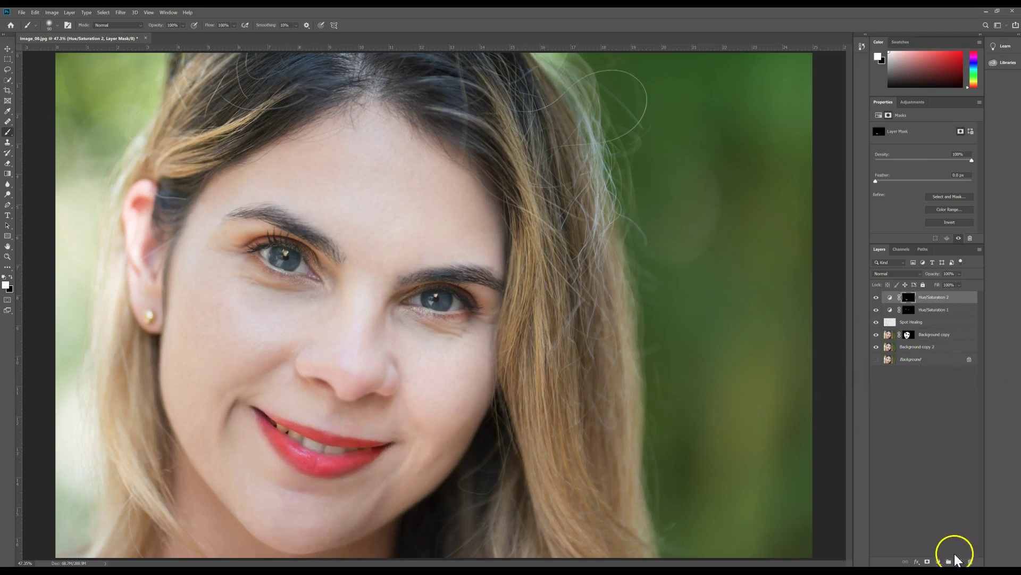
Try a Color Balance adjustment layer shifted toward red and yellow over the portrait, and delete the layer
drag(942, 562, 955, 494)
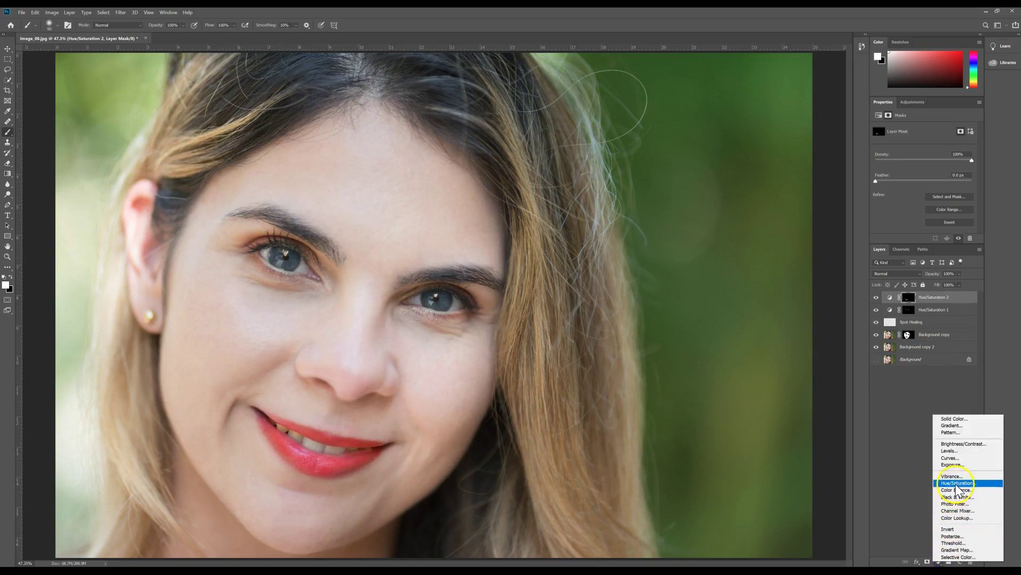
drag(956, 500, 956, 495)
drag(955, 488, 956, 490)
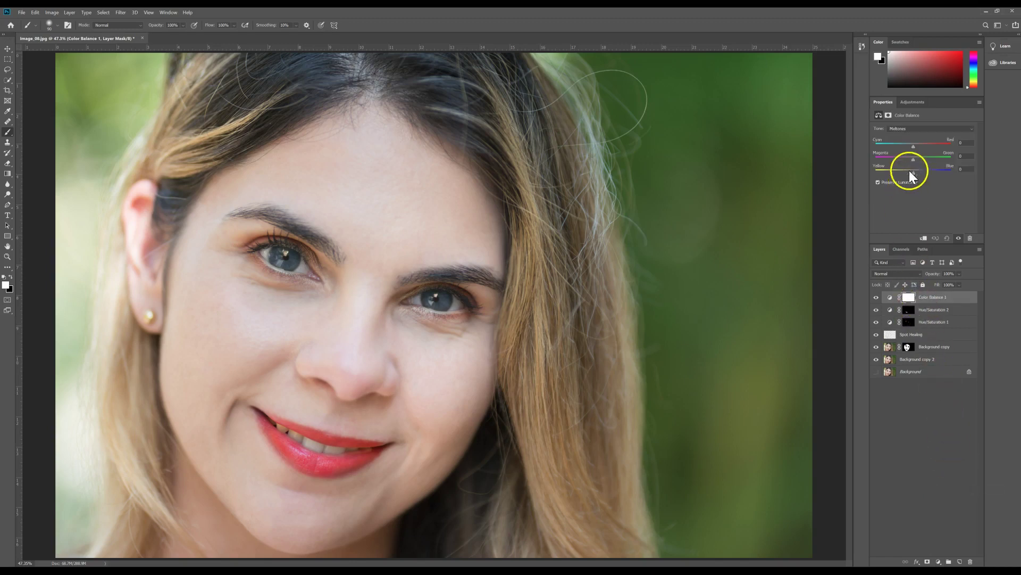
drag(914, 145, 949, 154)
drag(923, 168, 895, 170)
mouse_move(911, 175)
mouse_down()
mouse_move(929, 174)
mouse_move(879, 174)
mouse_move(895, 170)
mouse_up()
drag(950, 297, 971, 561)
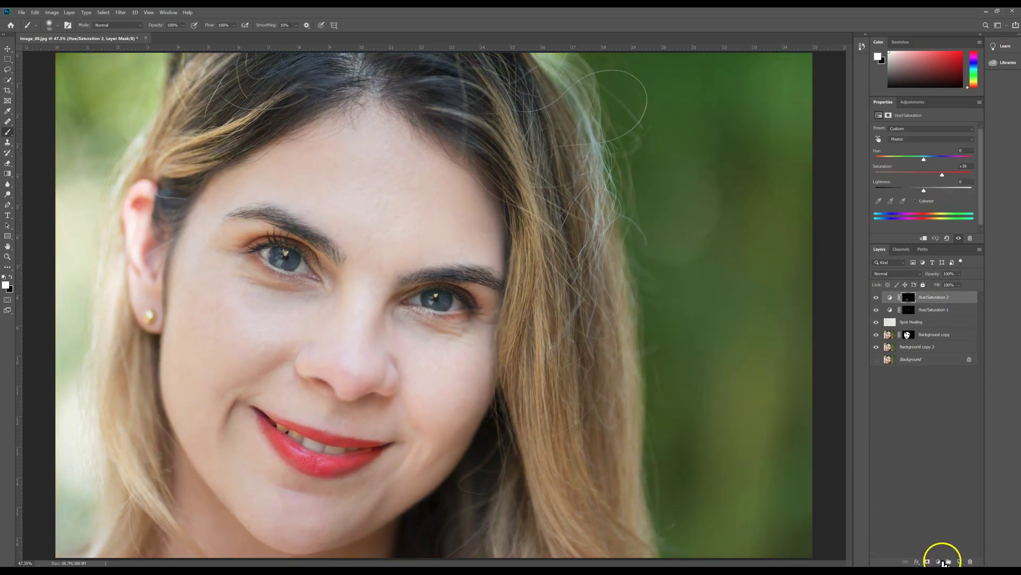
Try a third Hue/Saturation layer with saturation about +29, a shifted hue and slightly reduced lightness, and delete it
click(938, 562)
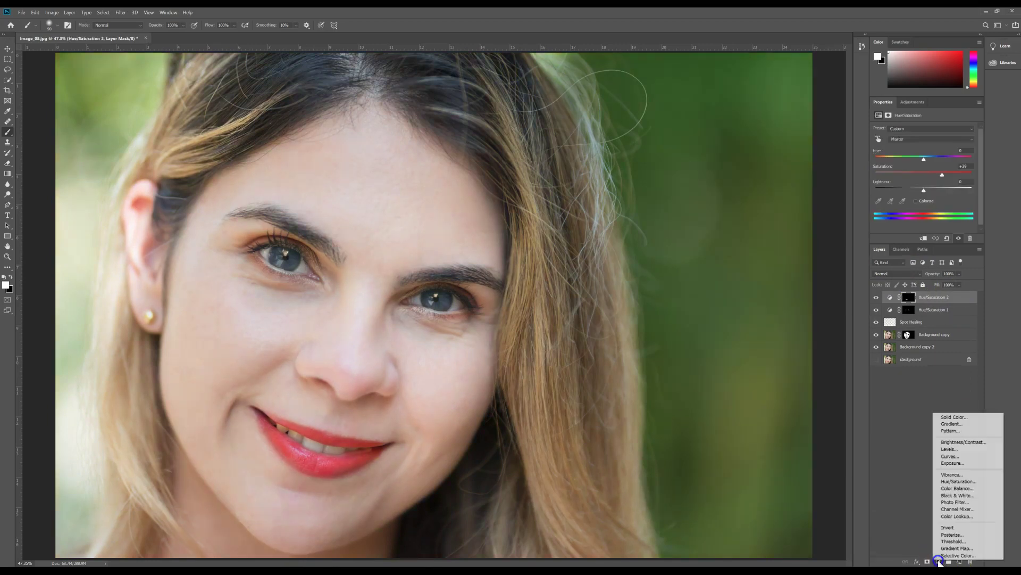
click(955, 481)
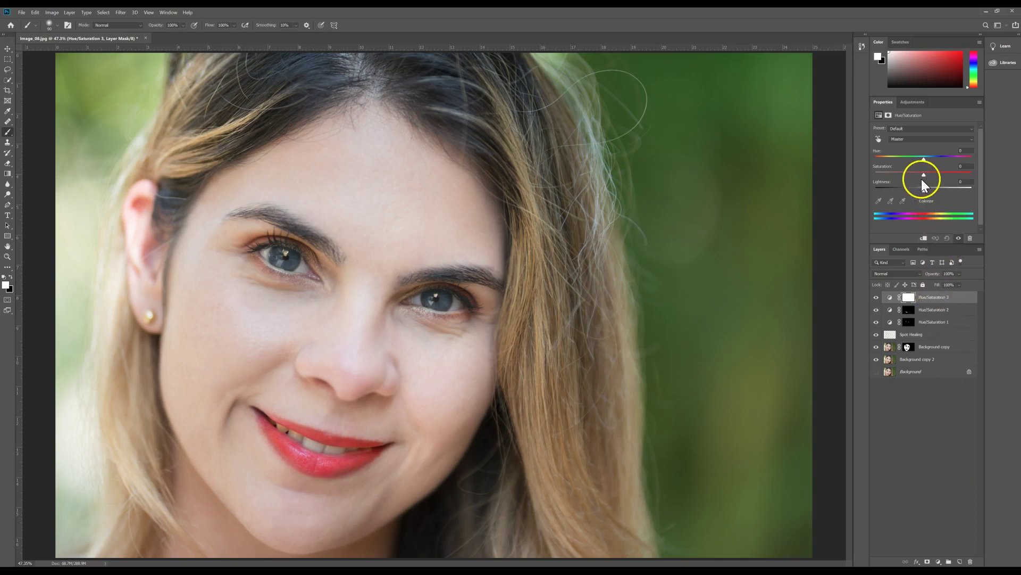
mouse_move(924, 172)
mouse_down()
mouse_move(914, 174)
mouse_move(929, 181)
mouse_up()
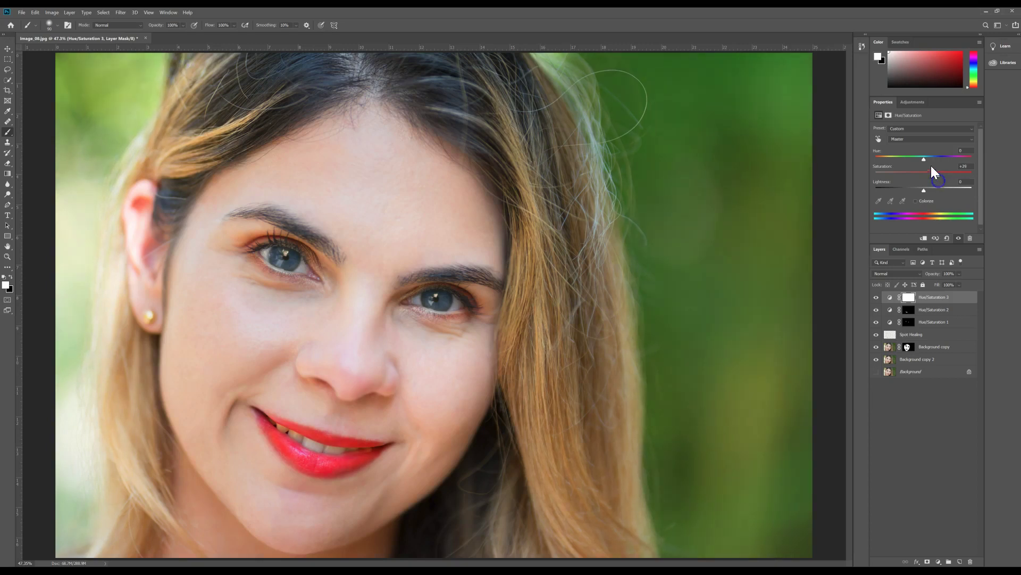
drag(924, 160, 921, 192)
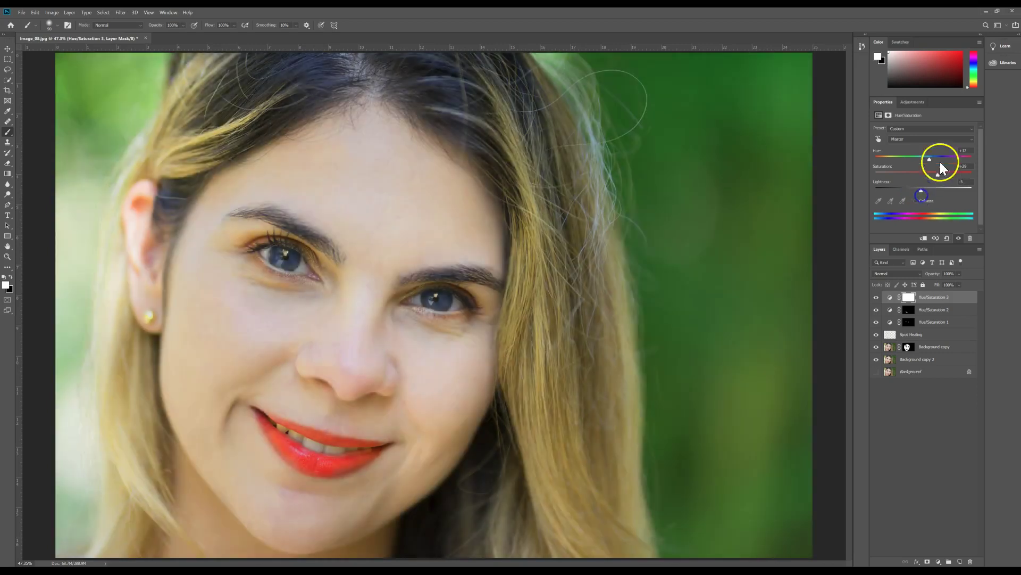
drag(951, 304, 970, 561)
Try a Color Balance adjustment layer with midtones shifted toward magenta and highlights at cyan -26 and yellow -41
click(938, 561)
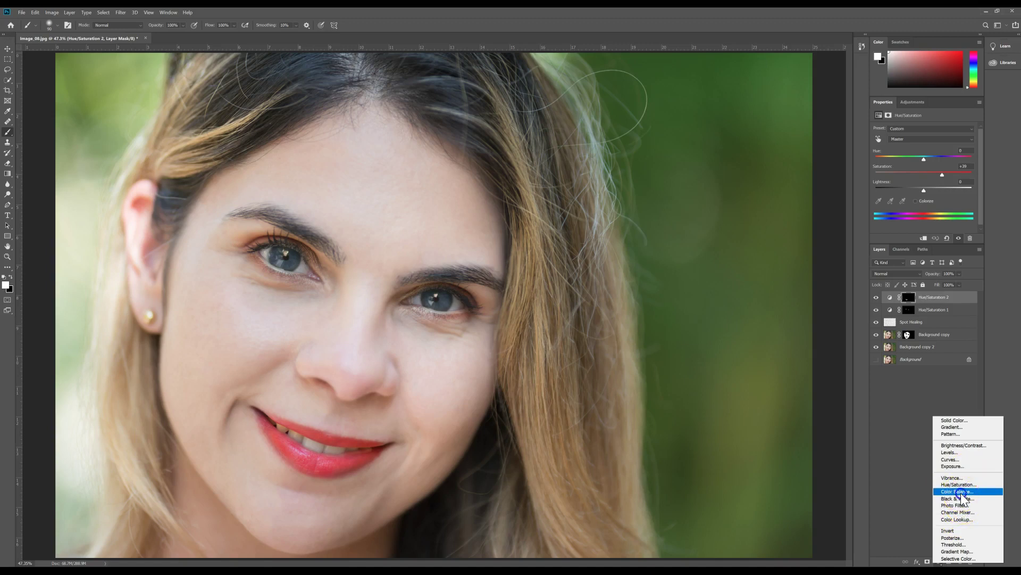
click(959, 491)
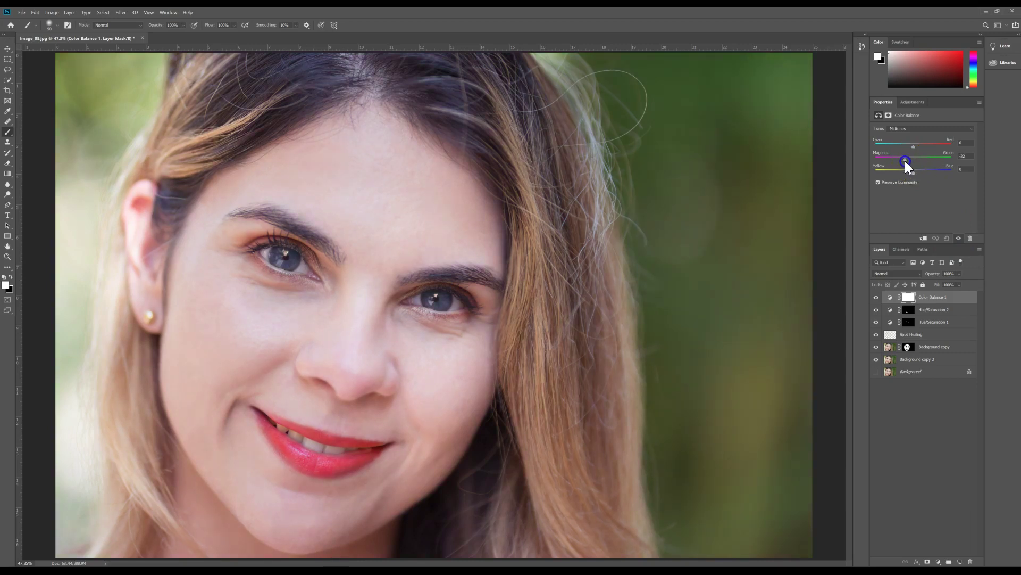
drag(898, 159, 896, 159)
click(908, 130)
click(903, 148)
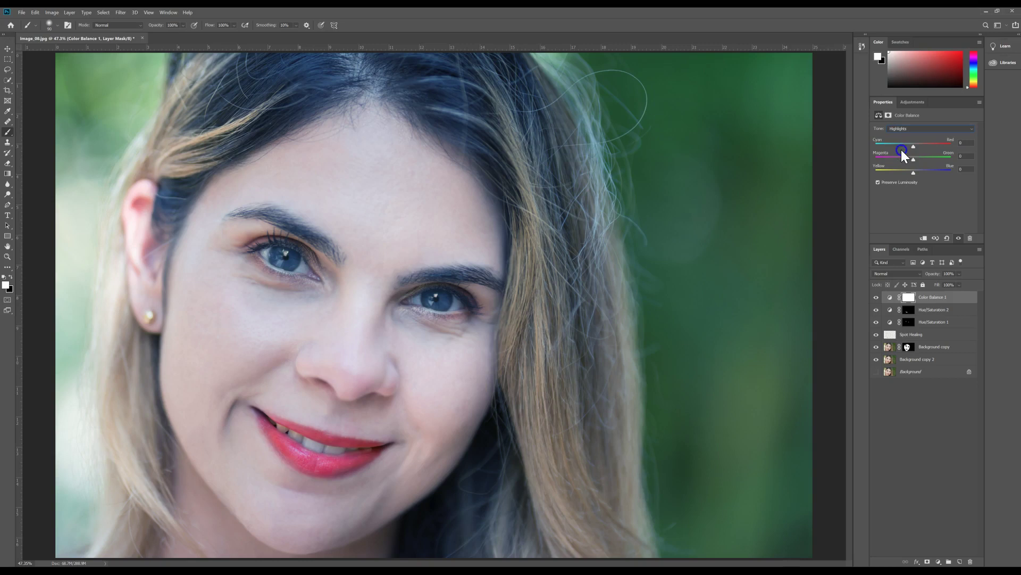
drag(912, 148, 902, 149)
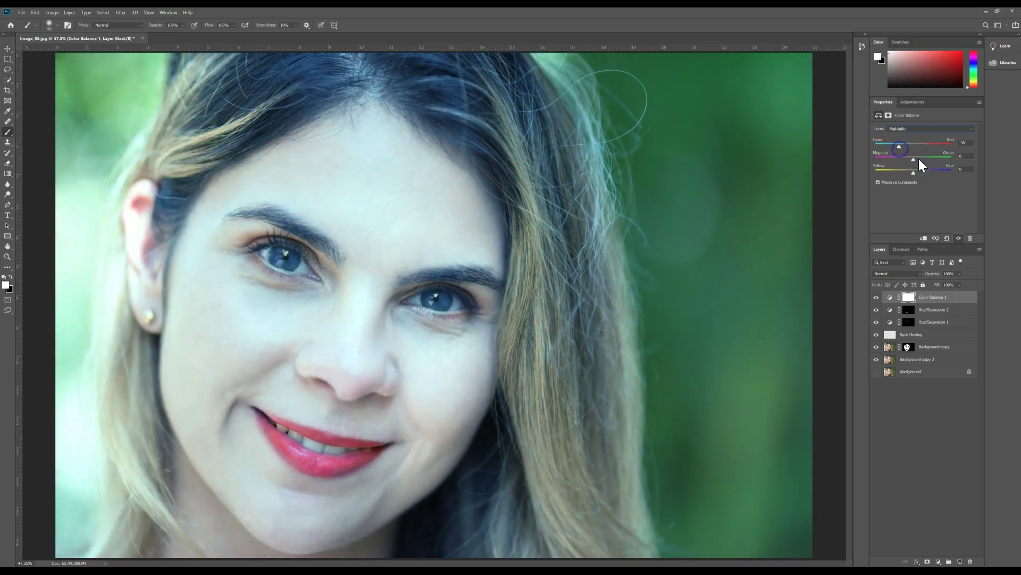
drag(921, 162, 915, 163)
drag(898, 176, 904, 154)
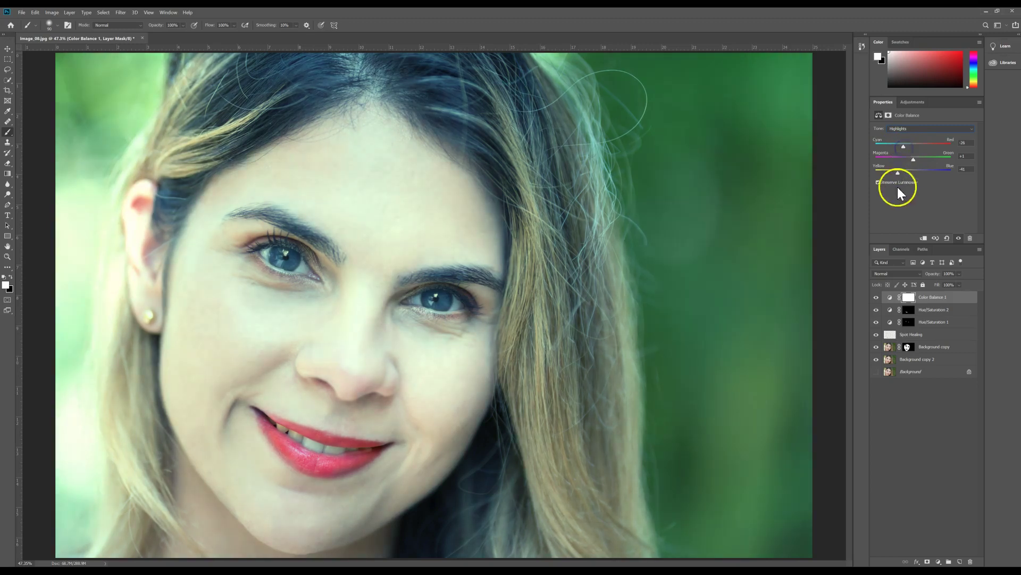
Compare the portrait with and without the Color Balance layer, and delete that layer
click(878, 297)
click(878, 297)
click(878, 297)
click(877, 297)
click(878, 297)
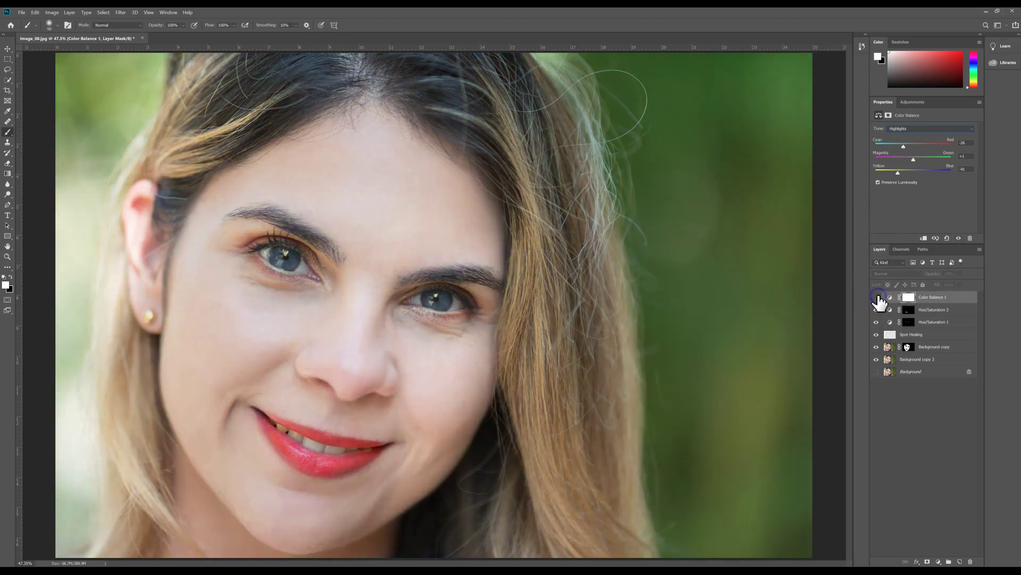
click(878, 297)
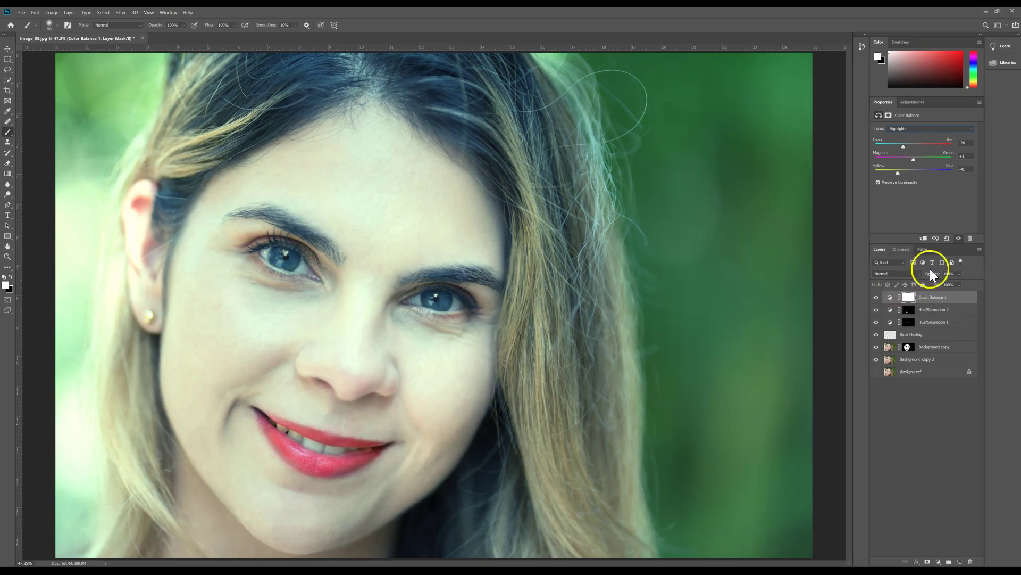
drag(951, 308, 971, 561)
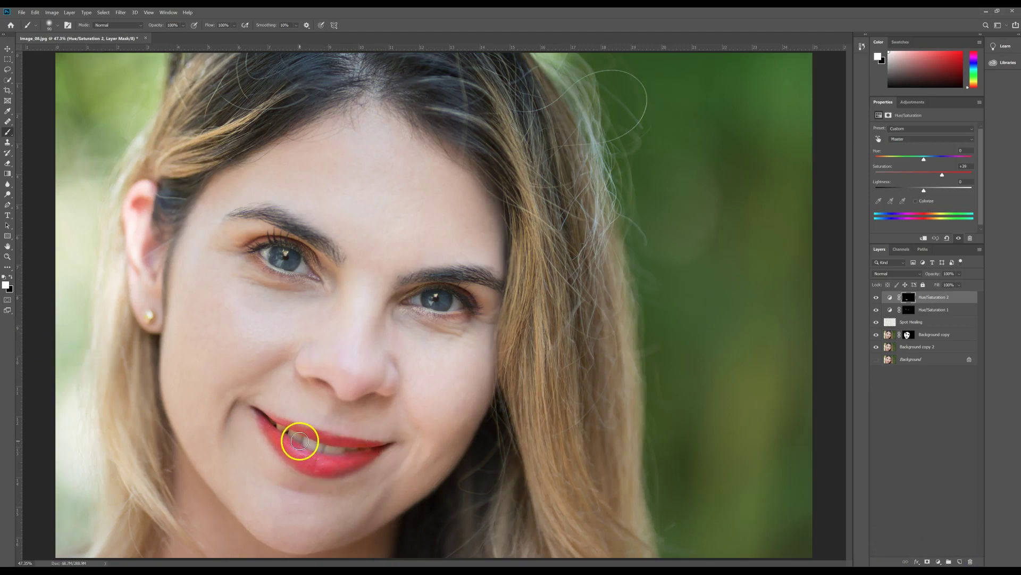
Set the brush to Multiply mode and try painting white over the front teeth on the Hue/Saturation 2 mask
key(ctrl+1)
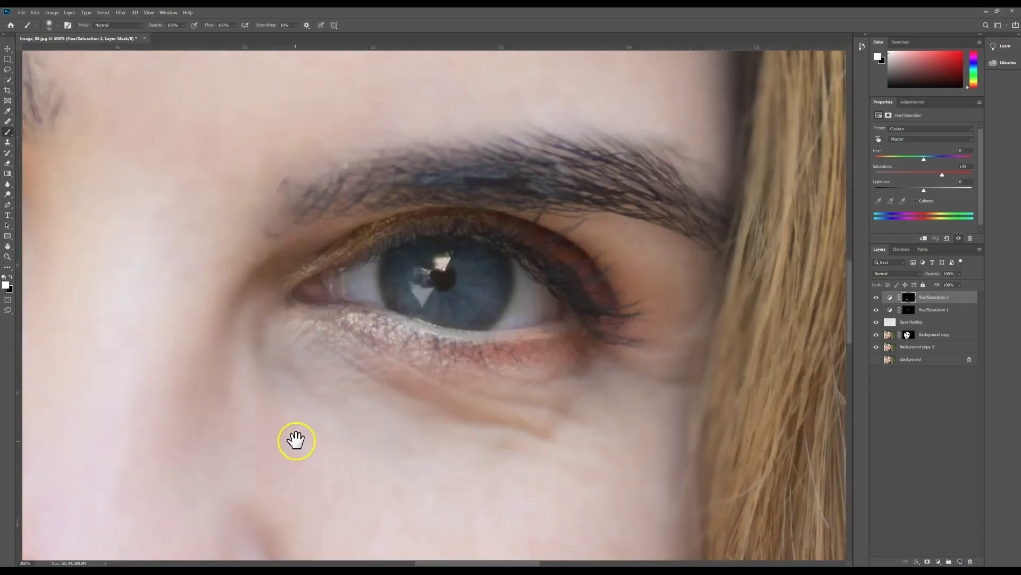
drag(296, 440, 516, 177)
drag(224, 510, 393, 338)
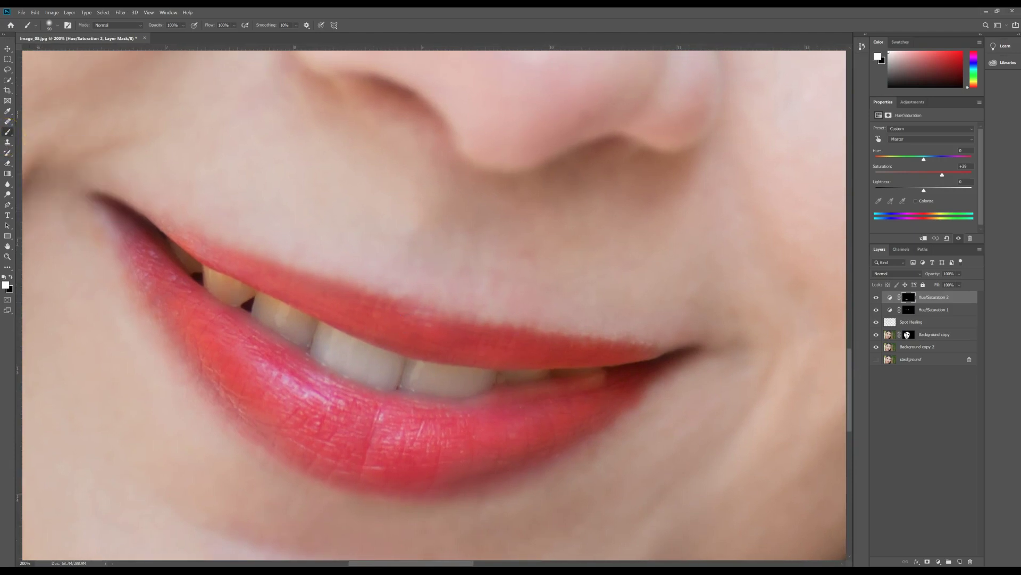
click(140, 26)
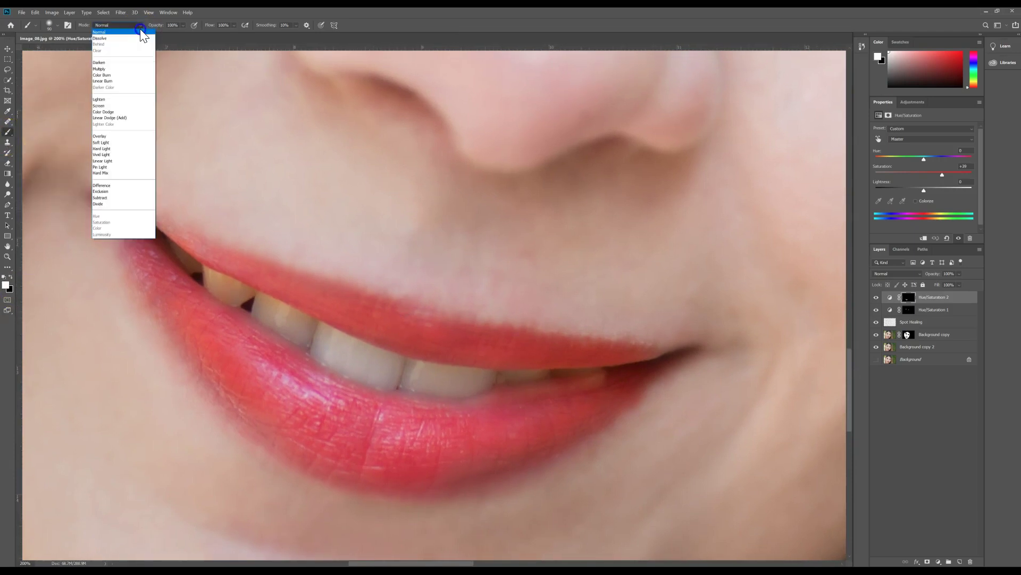
click(104, 68)
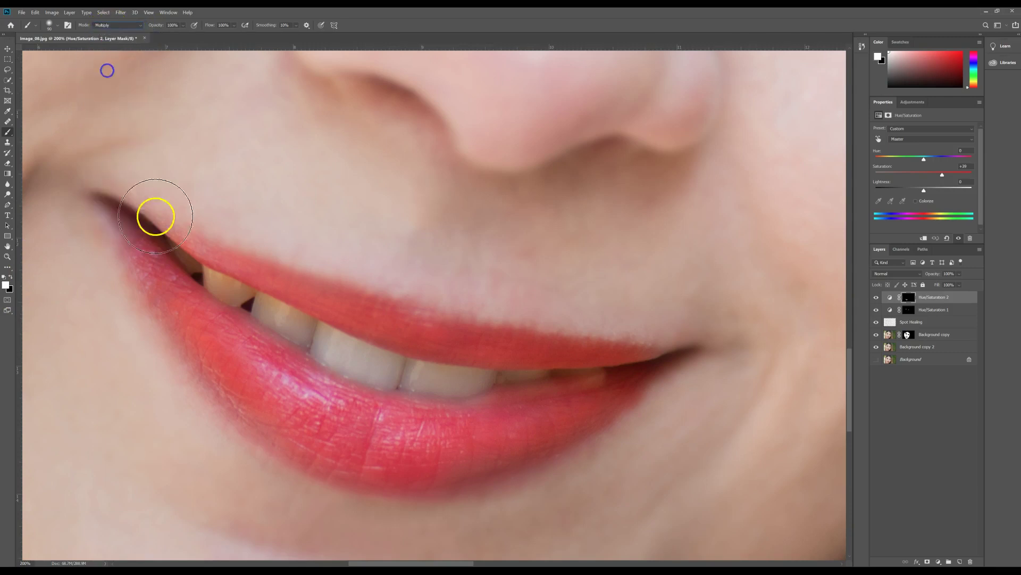
mouse_move(319, 362)
mouse_down()
mouse_move(360, 353)
mouse_move(348, 345)
mouse_move(337, 355)
mouse_up()
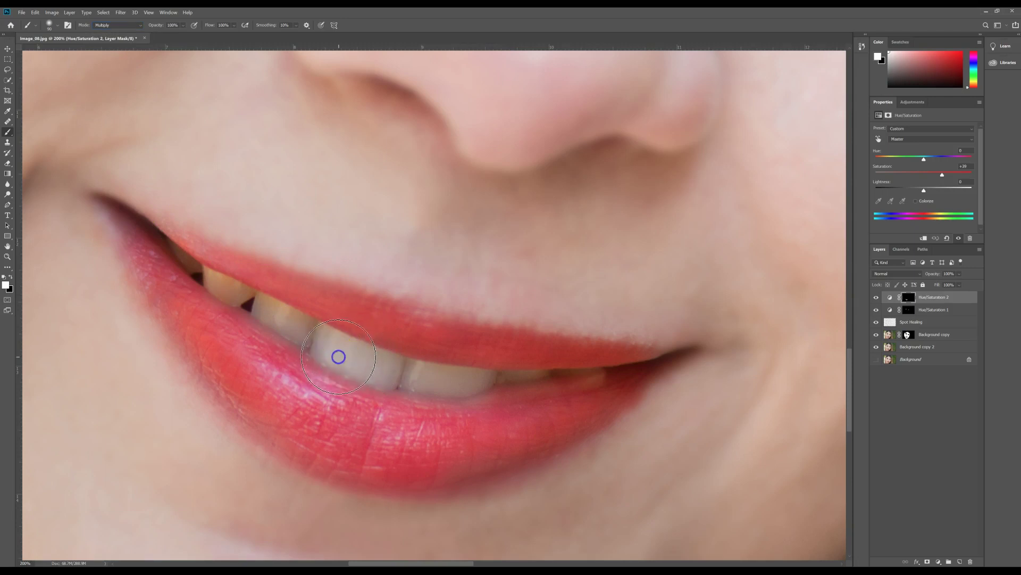
Reduce the brush size and brush over the individual upper teeth on the Hue/Saturation 2 mask
click(295, 202)
key([)
key([)
key([)
key([)
key([)
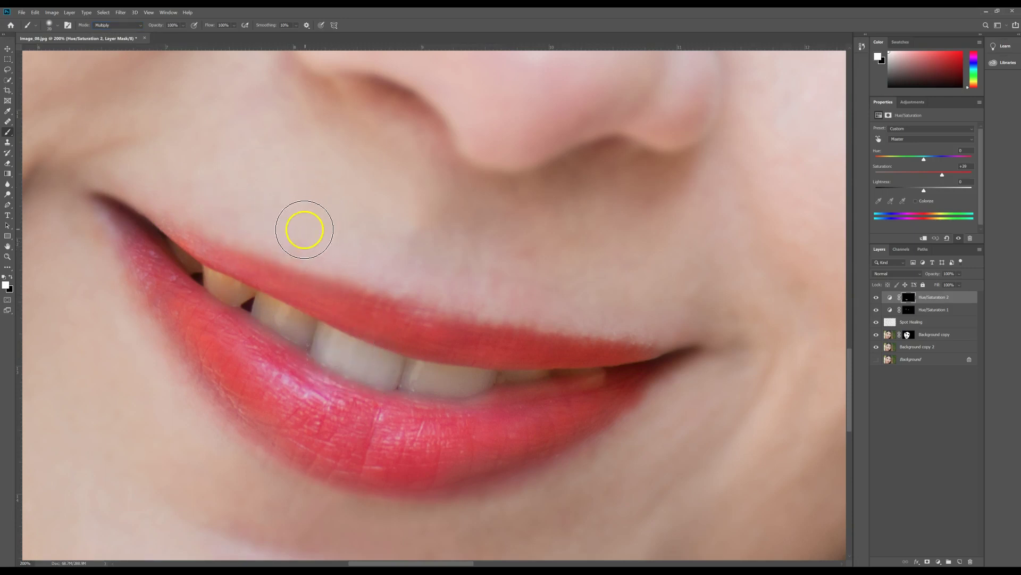
mouse_move(327, 357)
mouse_down()
mouse_move(330, 346)
mouse_move(363, 362)
mouse_up()
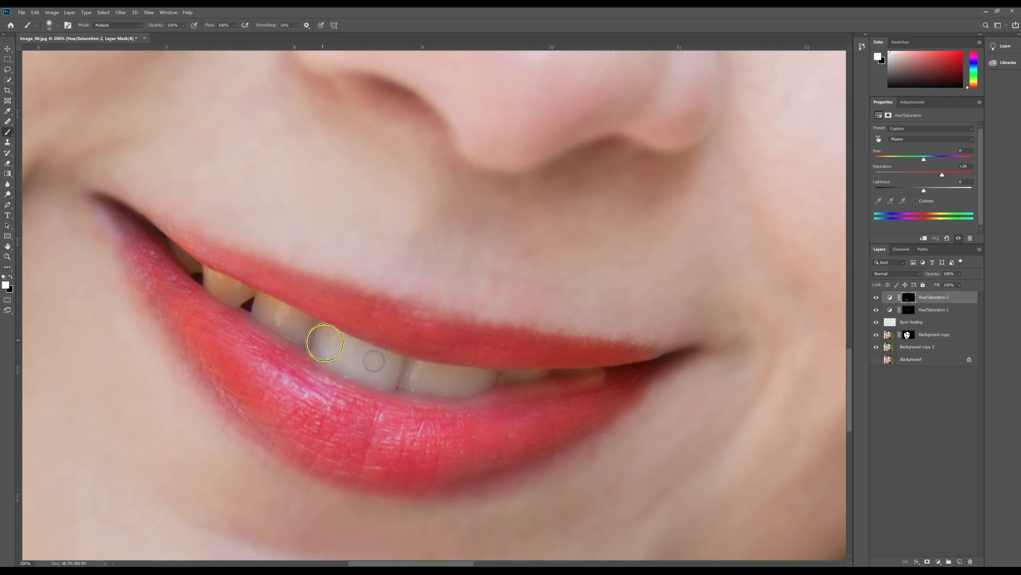
click(268, 303)
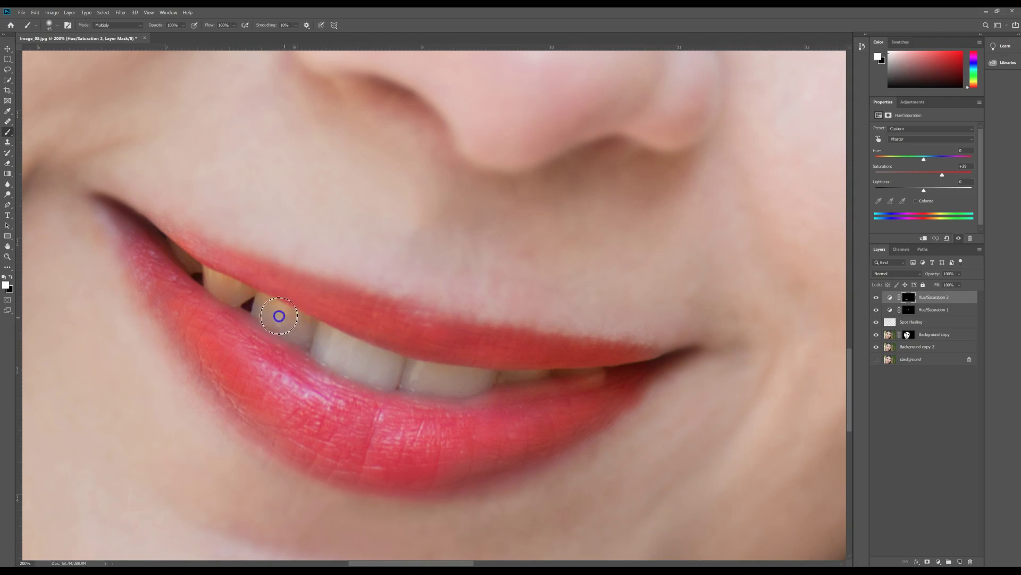
mouse_move(295, 328)
mouse_down()
mouse_move(269, 311)
mouse_move(292, 322)
mouse_up()
Add a new layer, swap the painting colour to white, and undo the full-opacity test dabs on the tooth
click(960, 561)
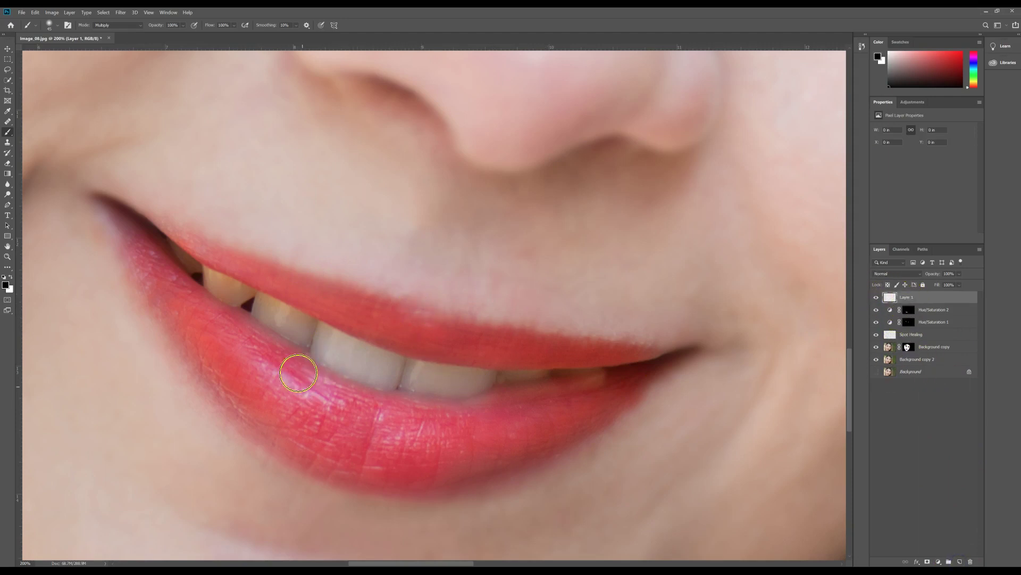
click(282, 318)
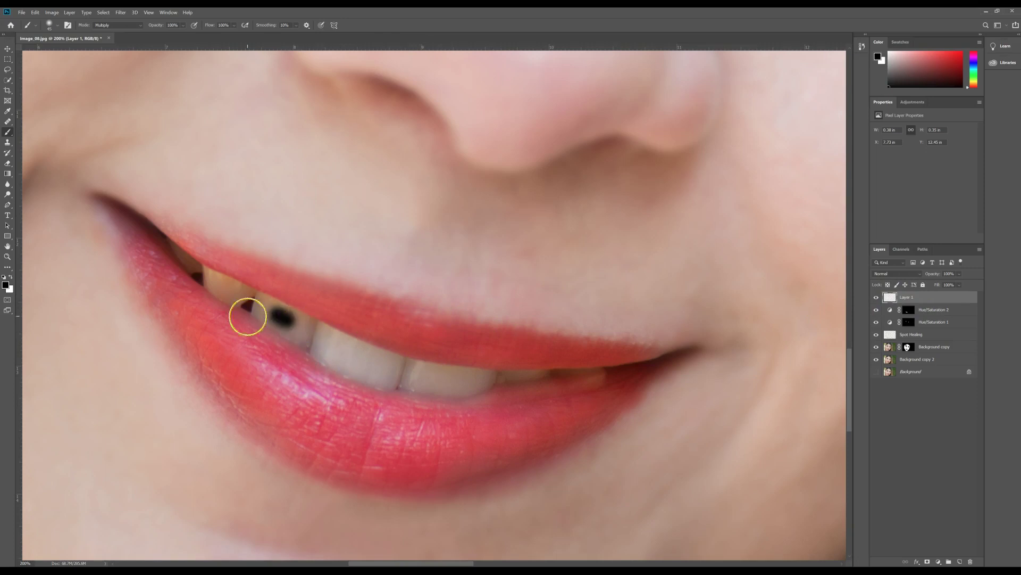
key(ctrl+z)
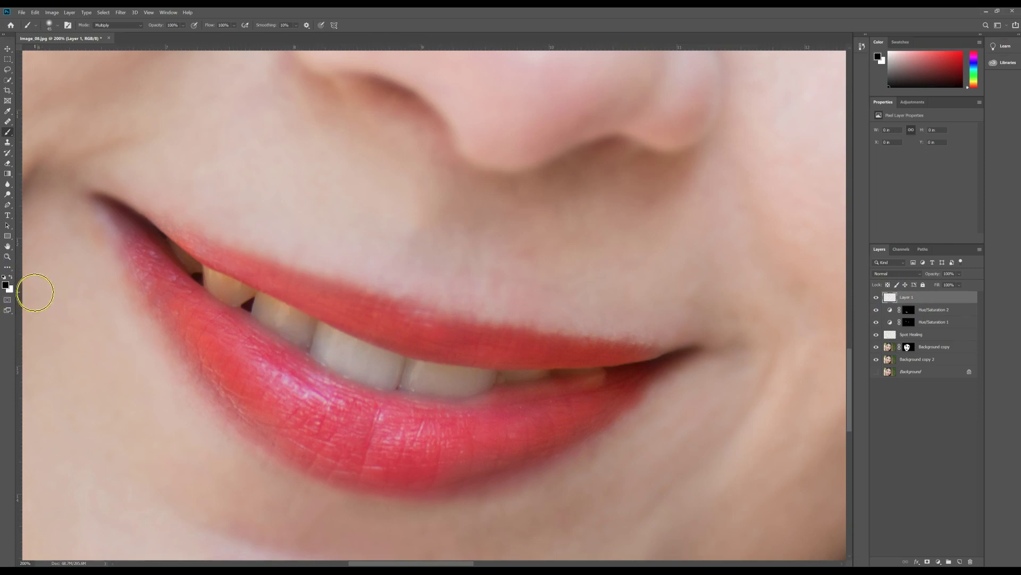
click(11, 278)
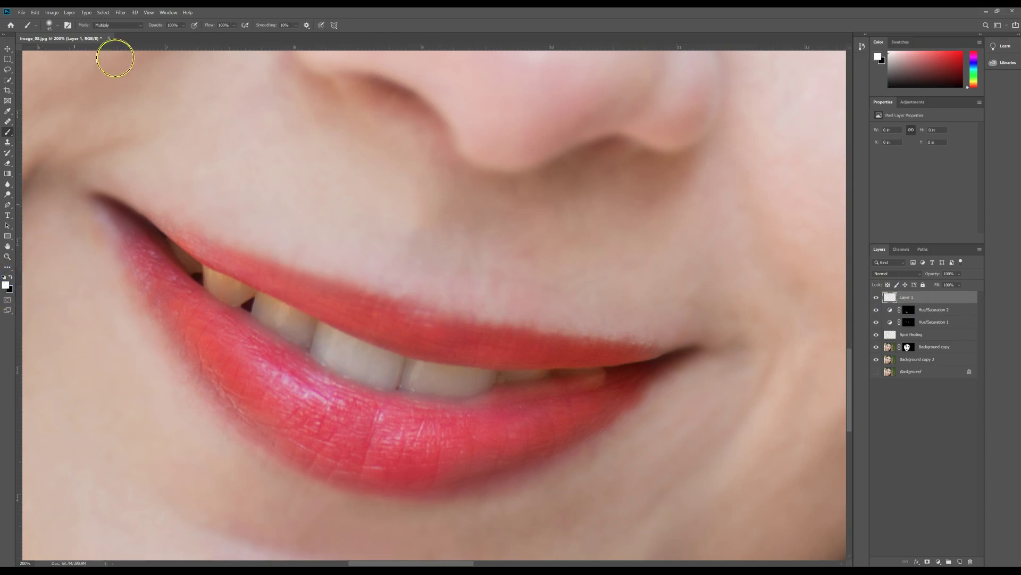
click(275, 320)
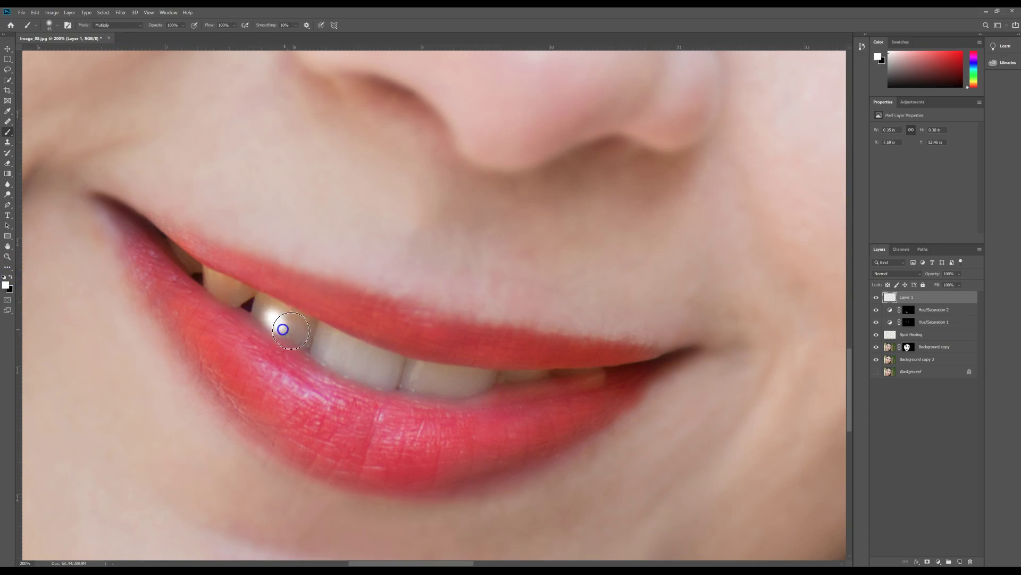
key(ctrl+z)
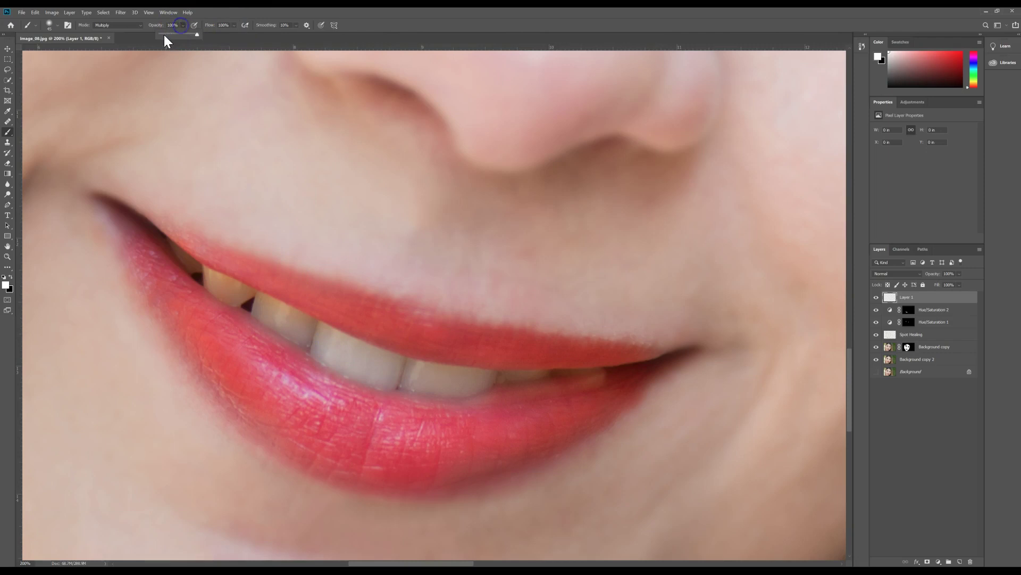
Try dabbing white on the tooth with the brush opacity lowered to 17%
click(289, 323)
click(294, 321)
click(296, 322)
click(299, 323)
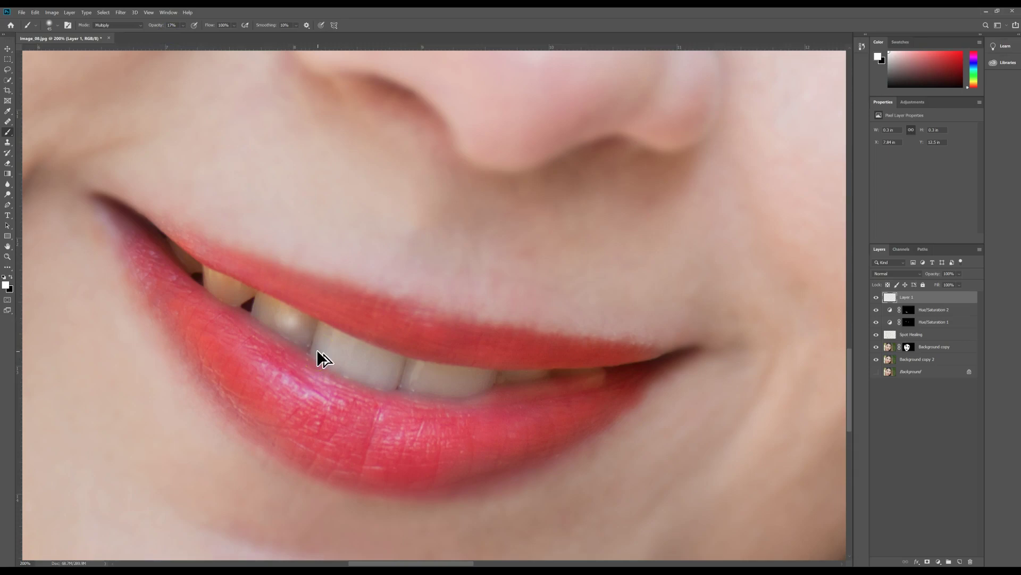
key(alt+z)
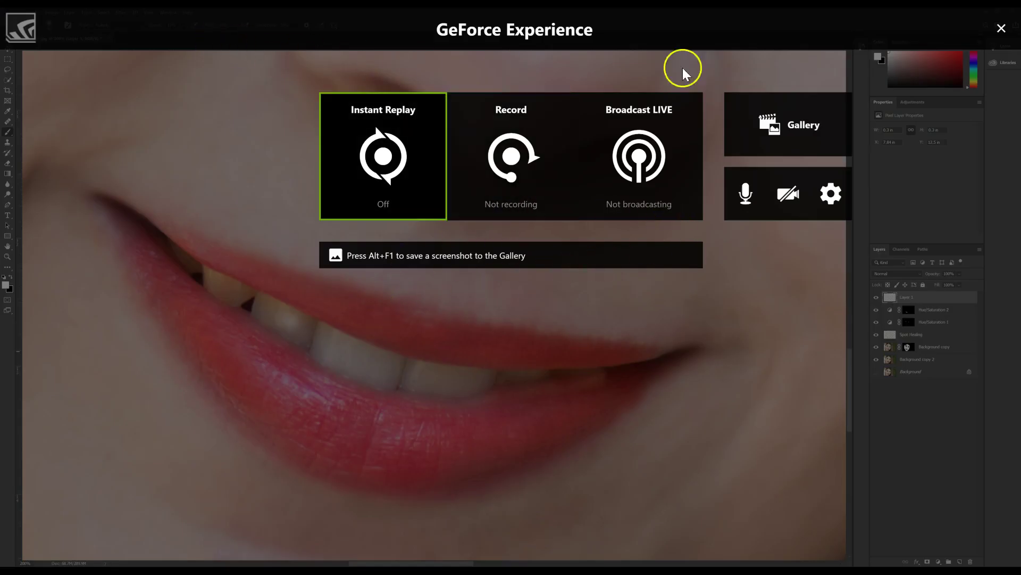
click(1001, 29)
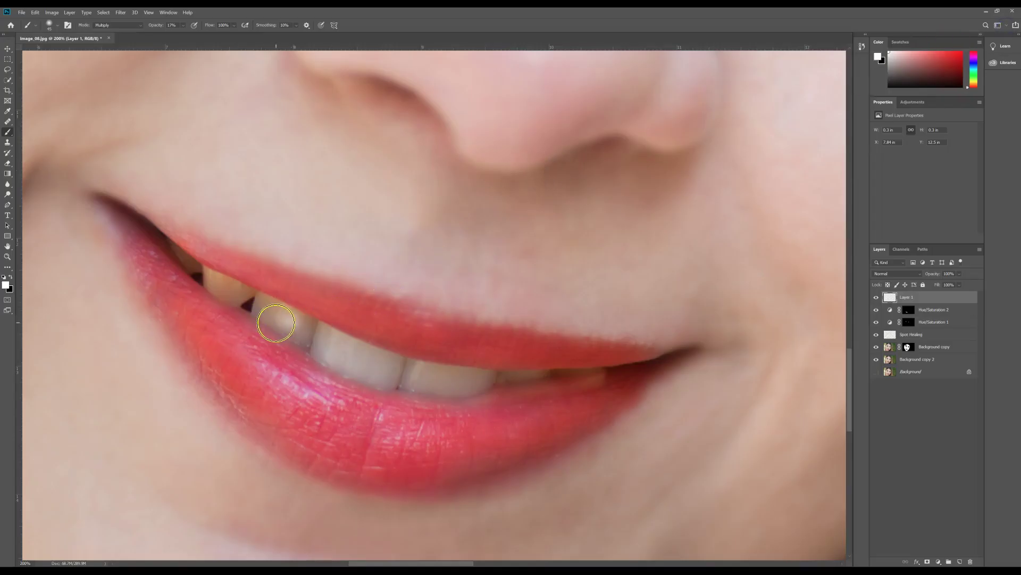
key(alt+z)
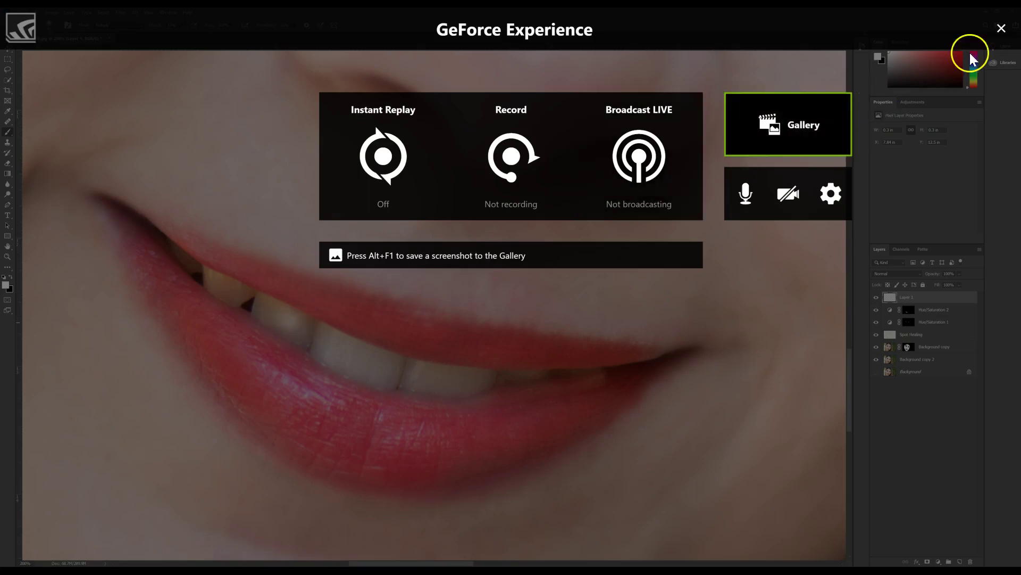
click(1002, 28)
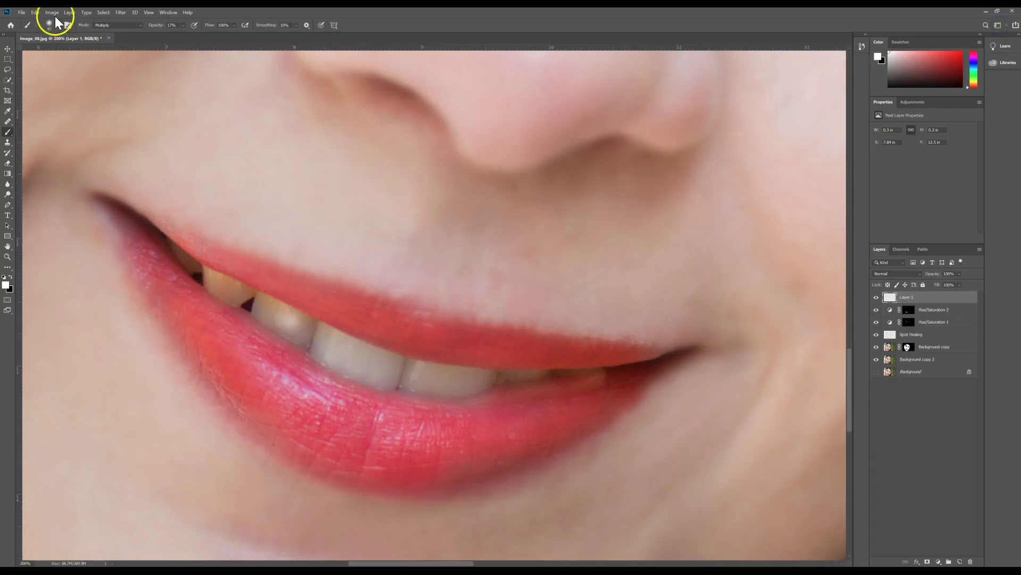
Undo the low-opacity white dabs on the tooth one after another until the new layer is empty
click(34, 12)
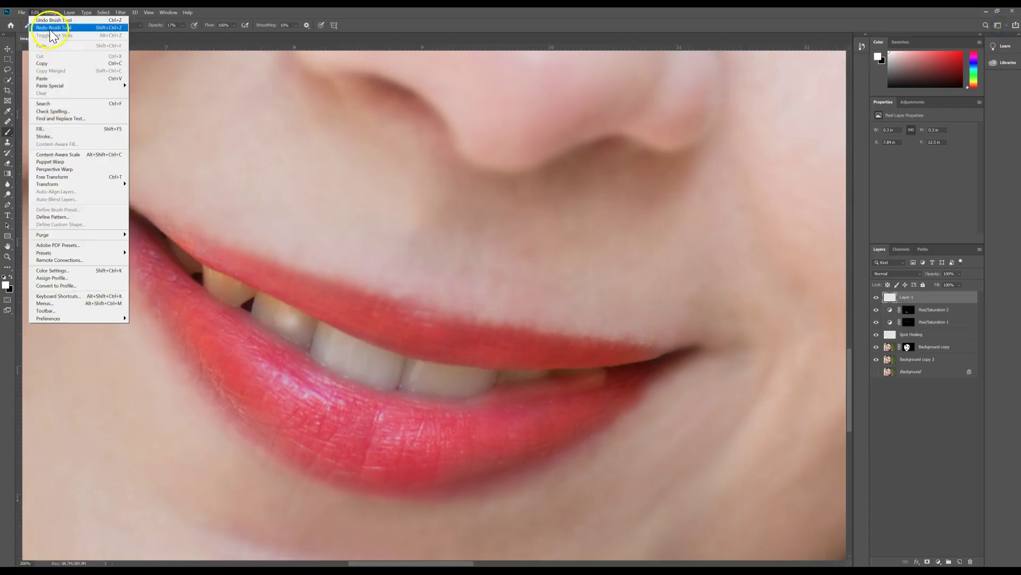
click(54, 22)
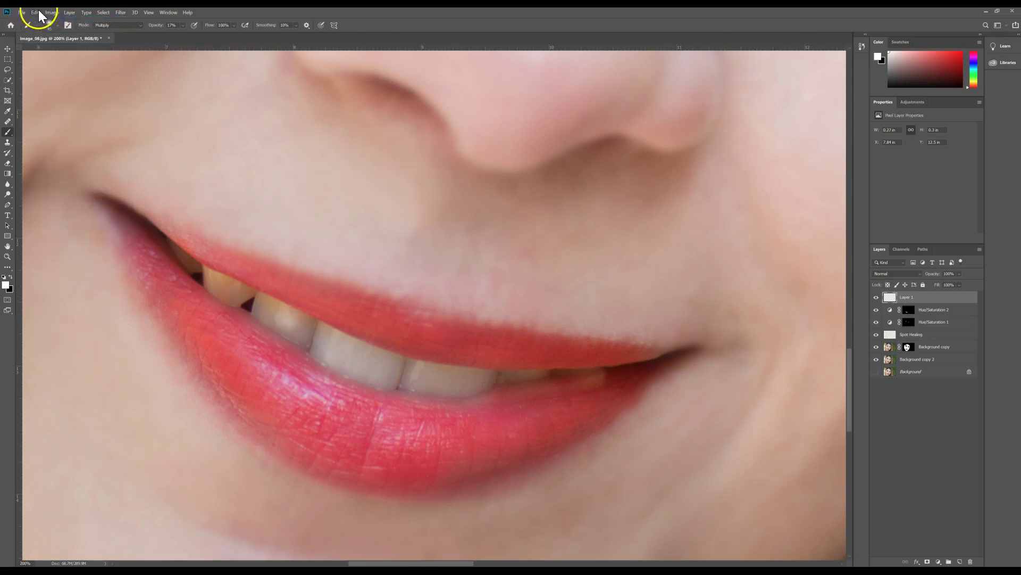
click(36, 12)
click(44, 18)
click(39, 11)
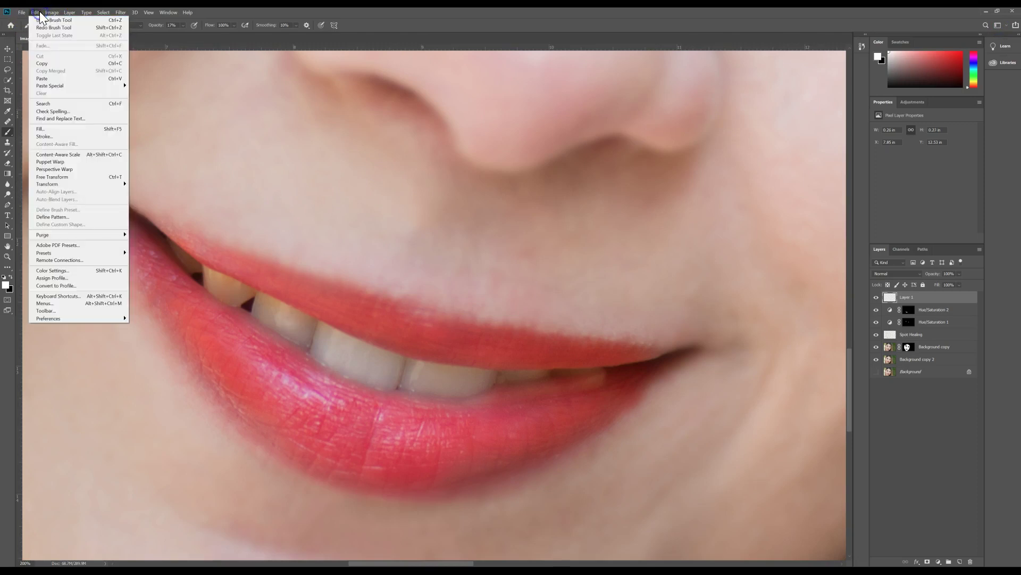
click(43, 20)
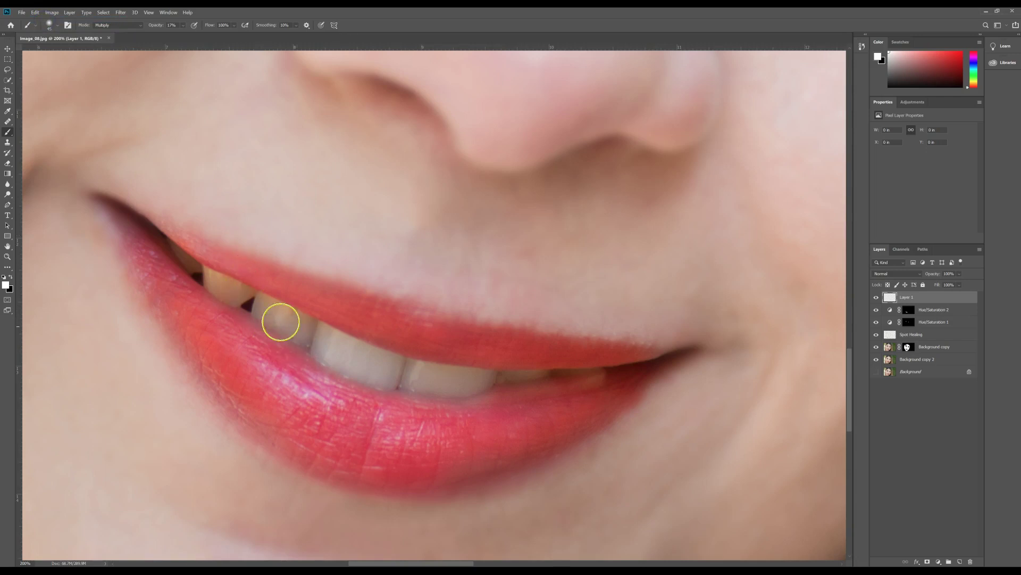
Brush white over the upper teeth on the new layer in Overlay mode with 9% opacity and 40% flow
click(138, 26)
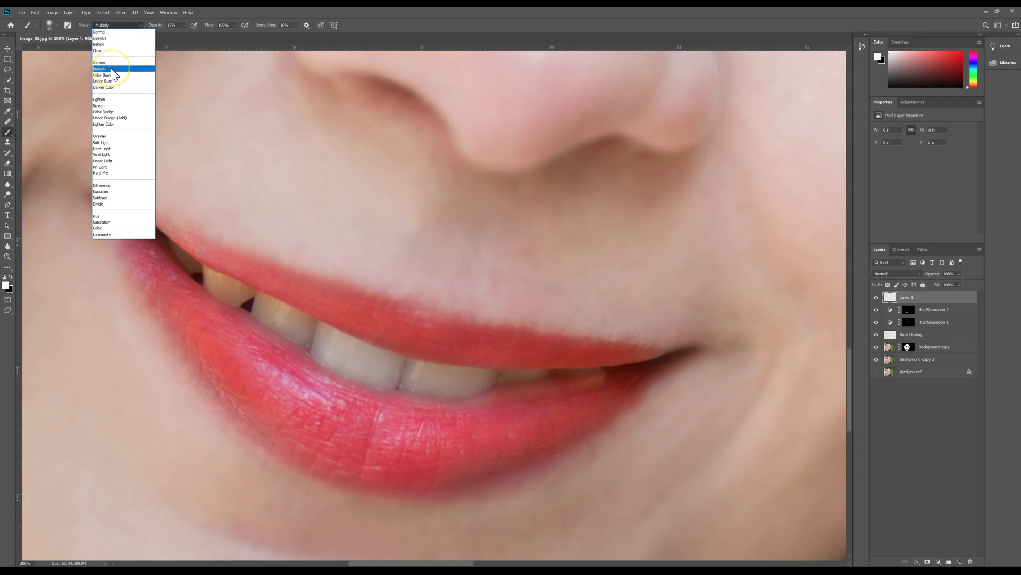
click(96, 136)
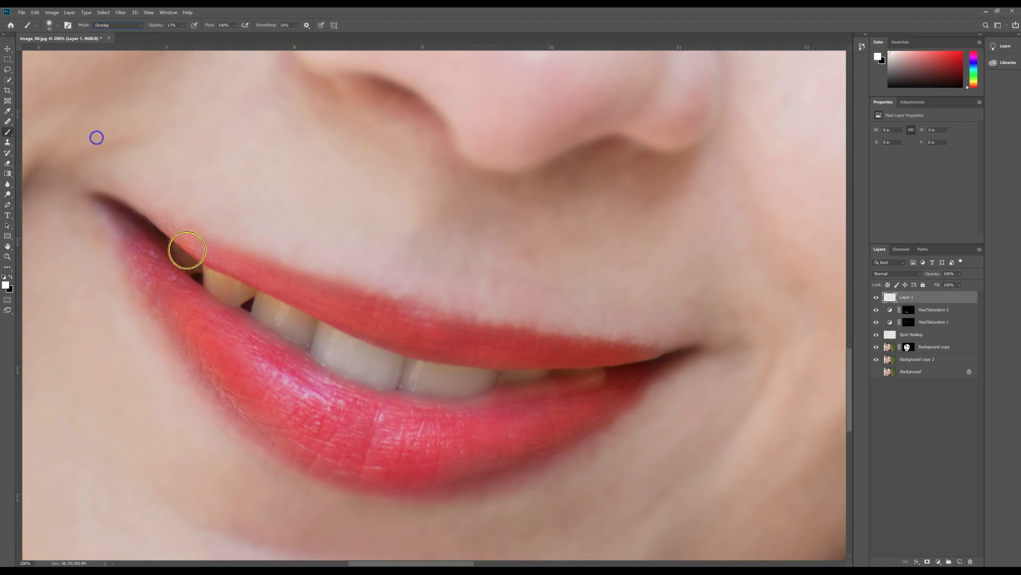
drag(270, 319, 283, 319)
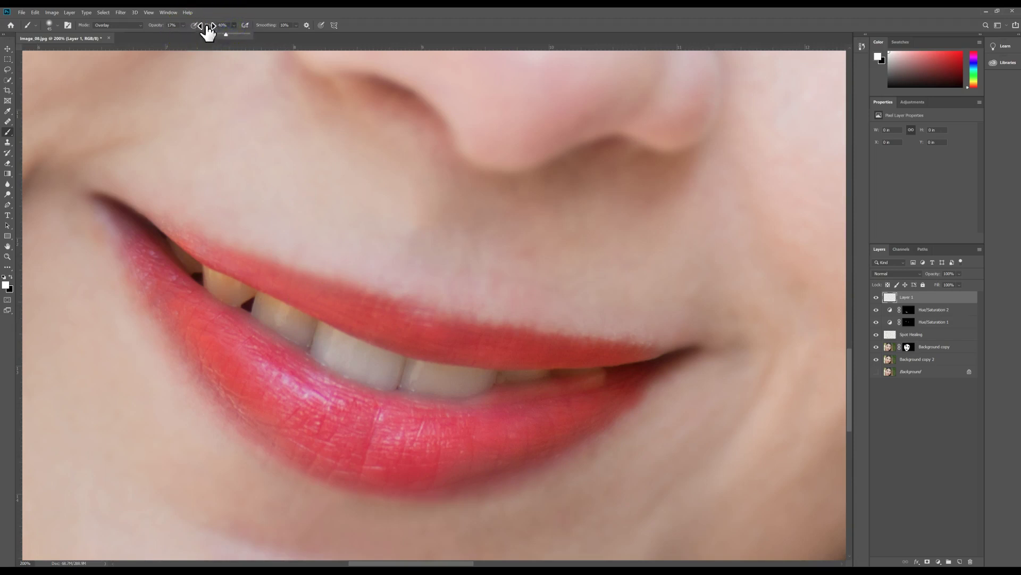
click(184, 26)
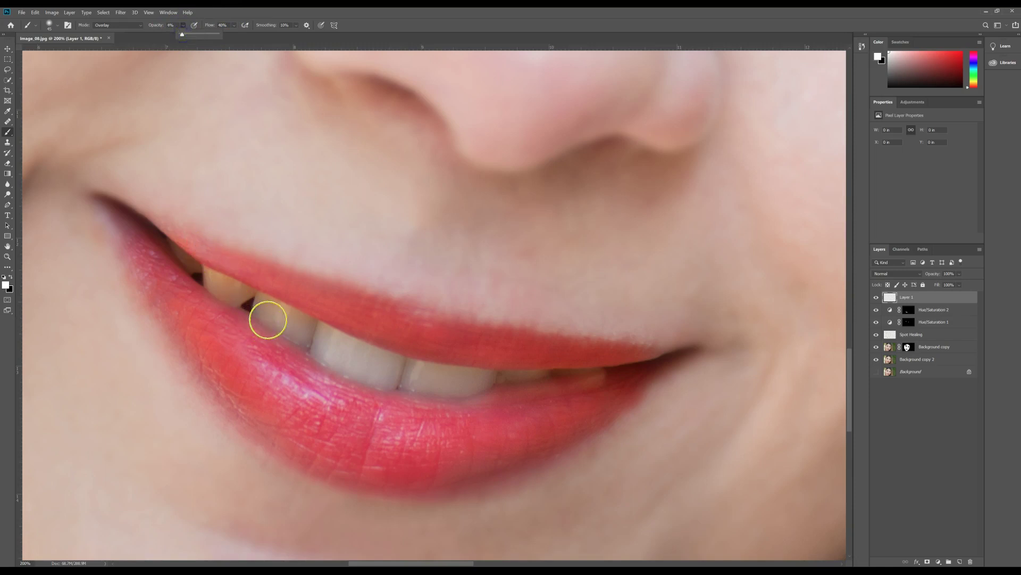
click(269, 313)
mouse_move(279, 316)
mouse_down()
mouse_move(294, 322)
mouse_move(264, 303)
mouse_move(329, 349)
mouse_move(462, 379)
mouse_up()
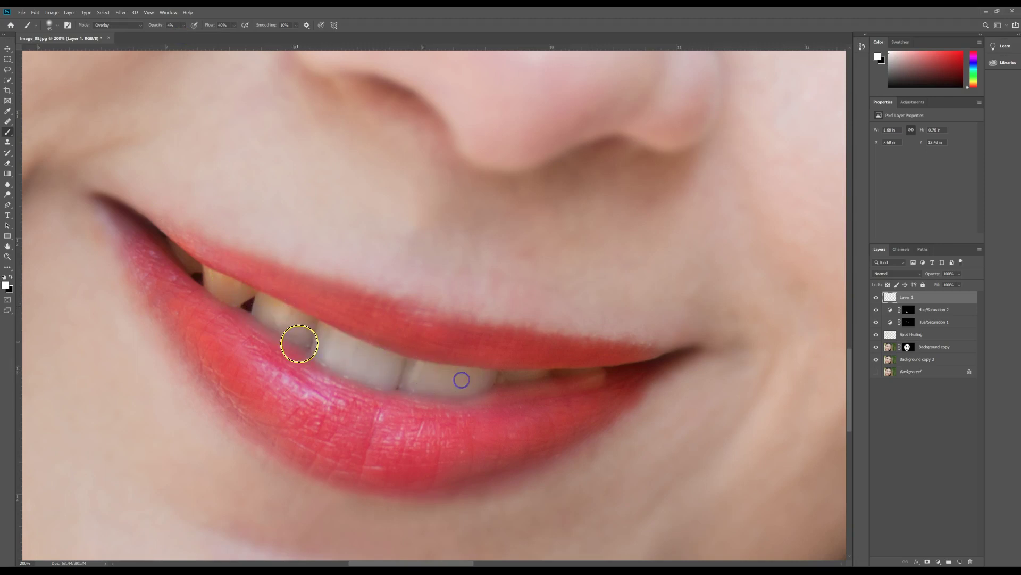
mouse_move(299, 343)
mouse_down()
mouse_move(285, 308)
mouse_move(217, 290)
mouse_move(239, 296)
mouse_move(232, 286)
mouse_move(270, 312)
mouse_up()
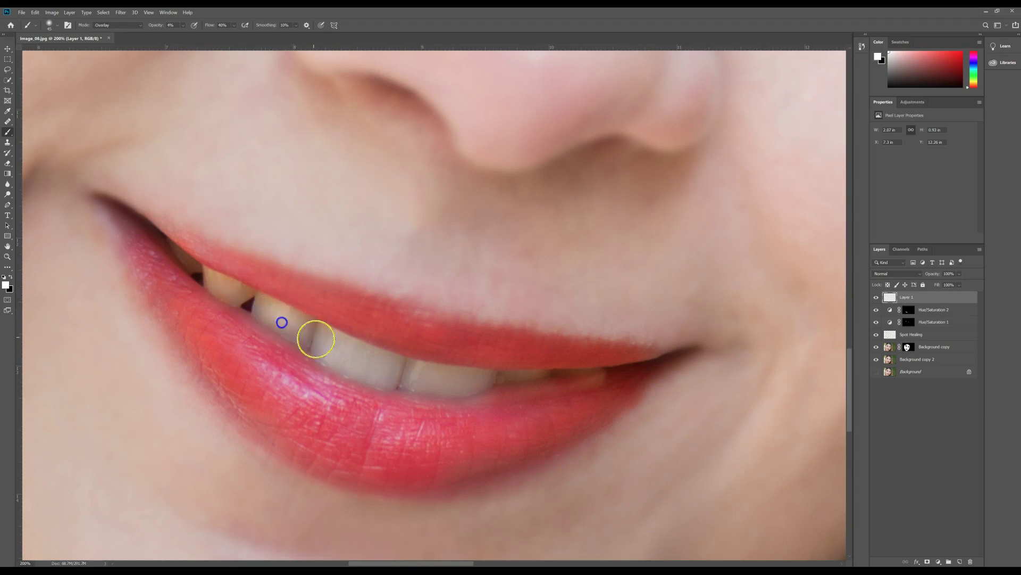
Brush more white over the two darker upper teeth near the left mouth corner at 9% opacity
drag(282, 322, 319, 346)
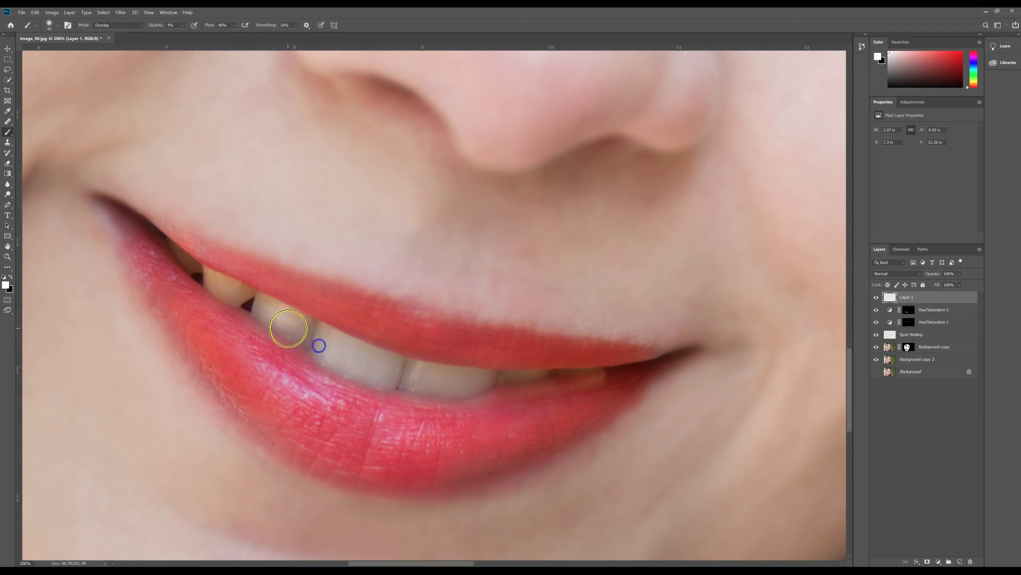
click(282, 311)
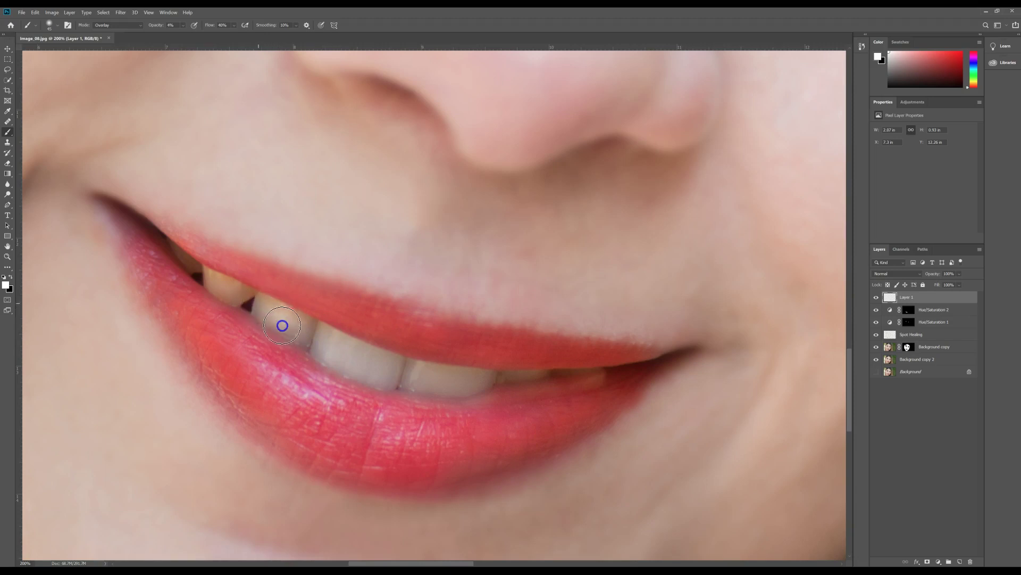
drag(282, 326, 295, 328)
drag(232, 290, 215, 283)
Raise the brush opacity to 11% and brush white again over the two yellowish teeth near the left mouth corner
click(226, 301)
drag(225, 288, 219, 283)
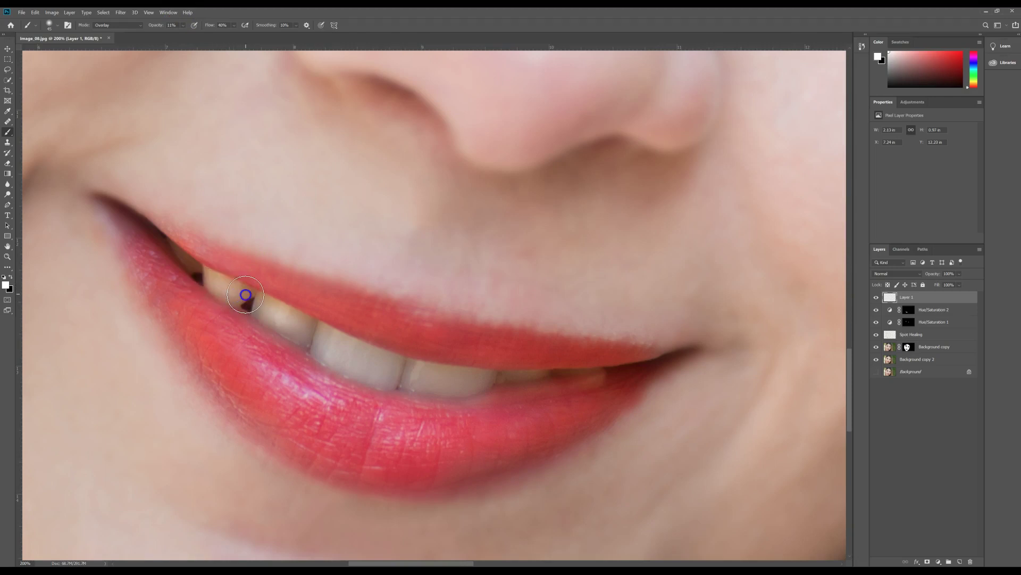
drag(267, 305, 272, 306)
click(293, 315)
Reduce the brush size and whiten the small yellowish tooth beside the dark gap near the left mouth corner
key(ctrl+plus)
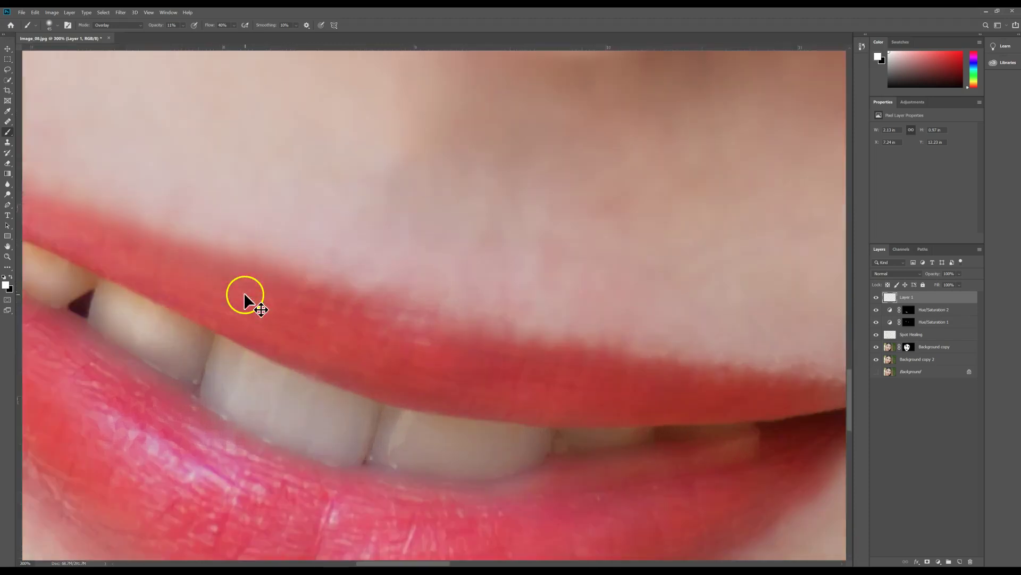
drag(244, 294, 674, 311)
drag(566, 386, 473, 339)
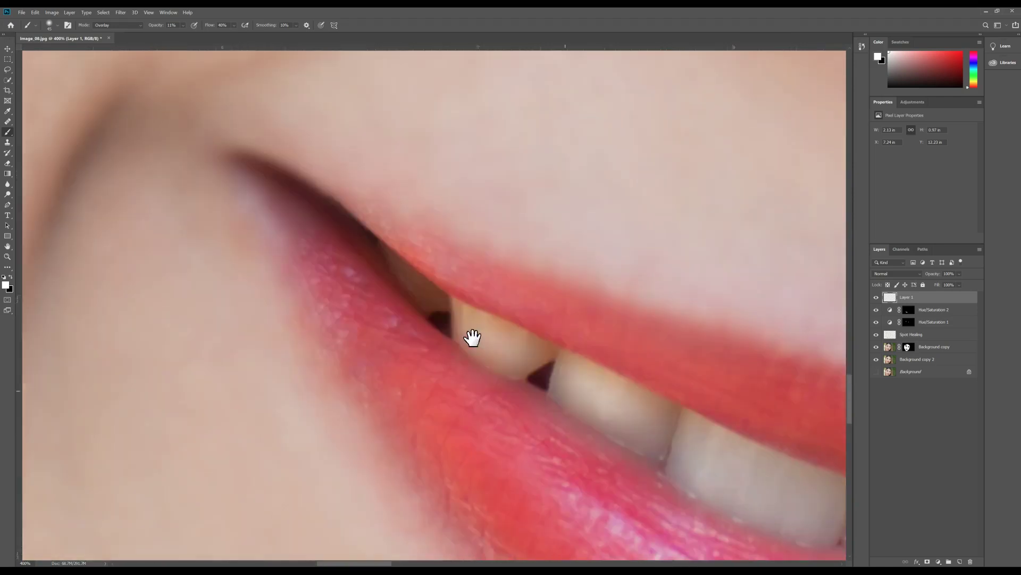
key([)
key([)
key([)
key([)
key([)
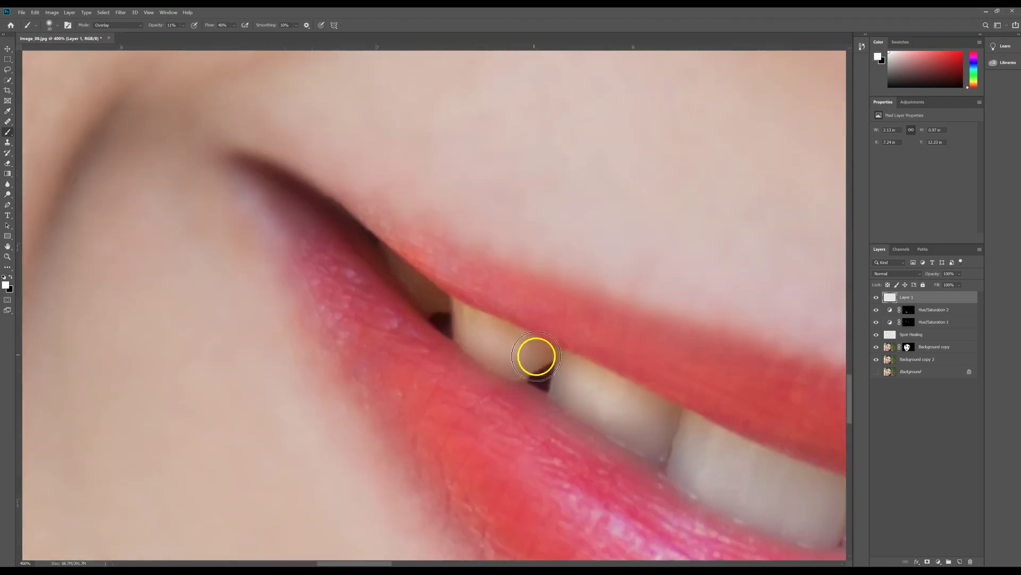
drag(547, 356, 475, 322)
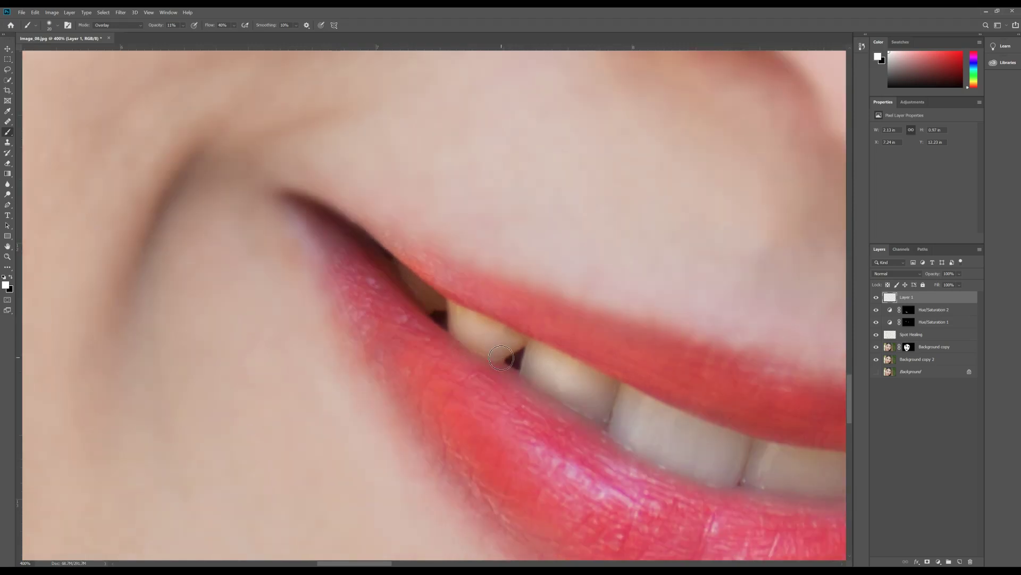
Compare the whole portrait with and without the teeth-whitening layer, and inspect the mouth and eyes up close
key(ctrl+0)
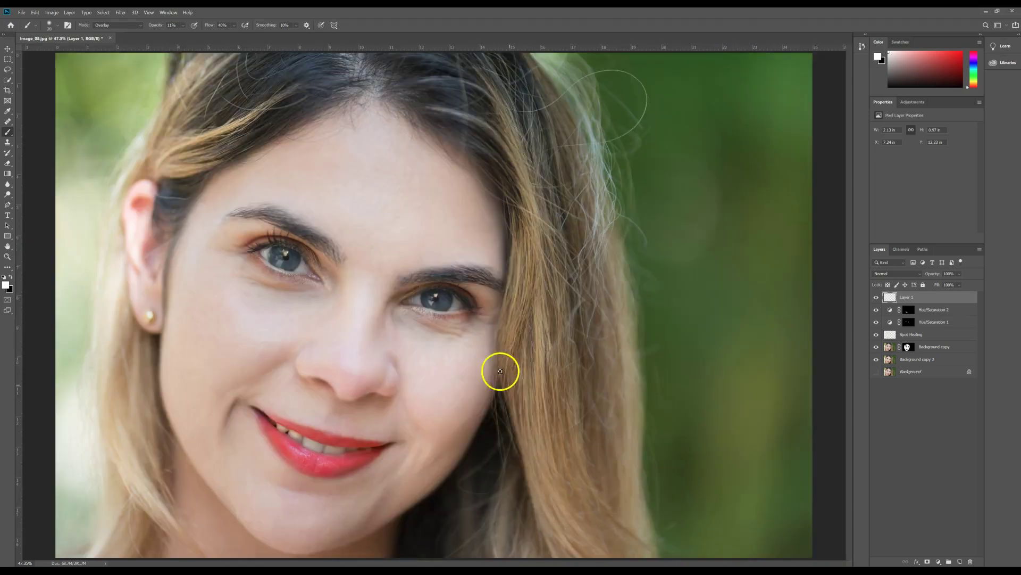
click(875, 296)
key(ctrl+plus)
key(ctrl+plus)
key(ctrl+plus)
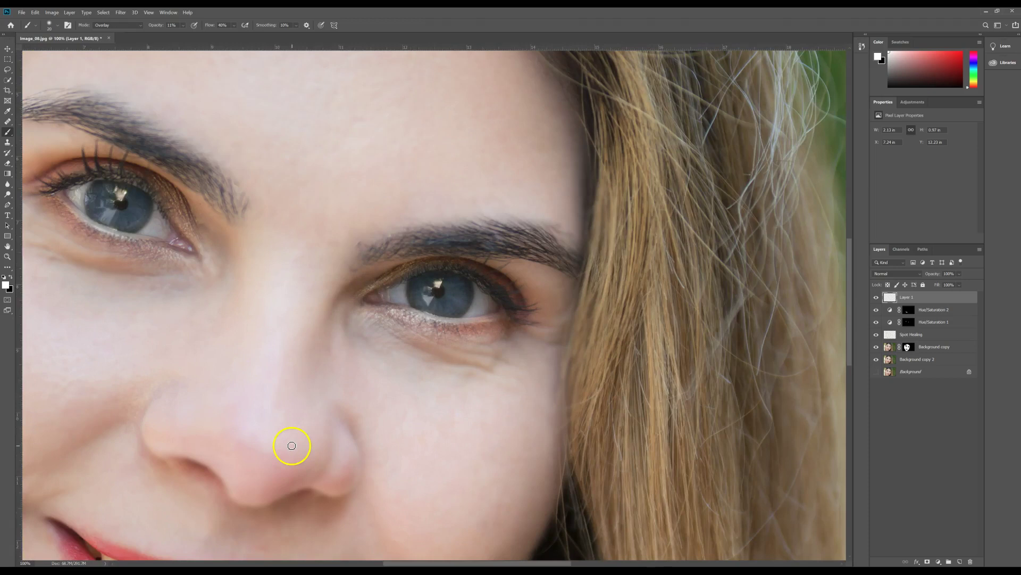
drag(292, 442, 548, 222)
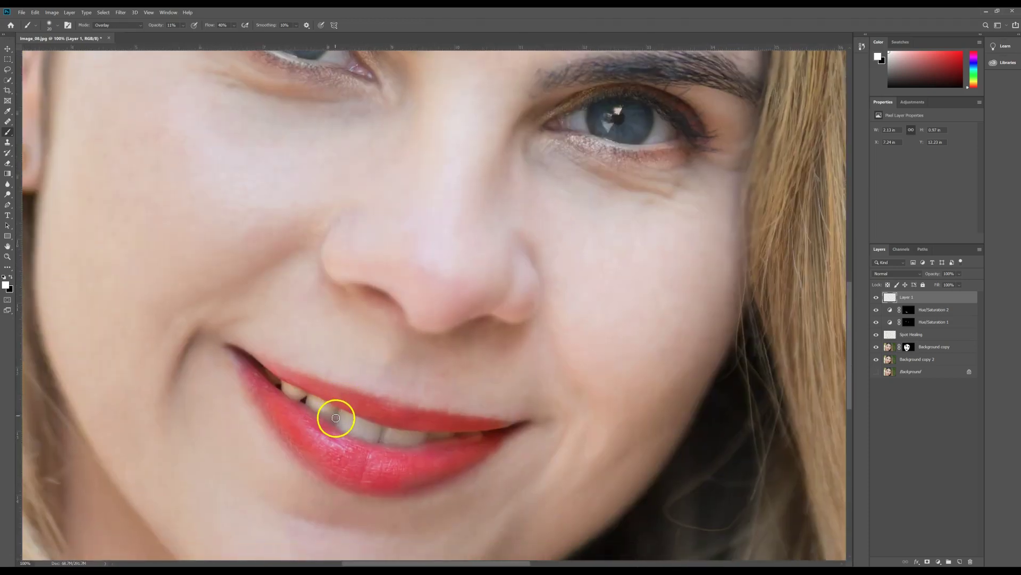
drag(588, 278, 558, 383)
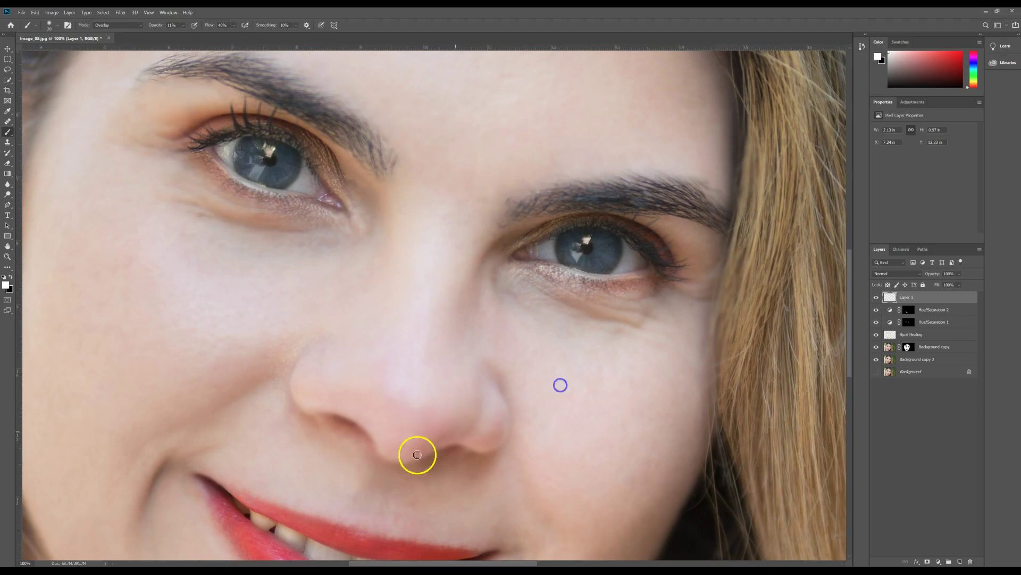